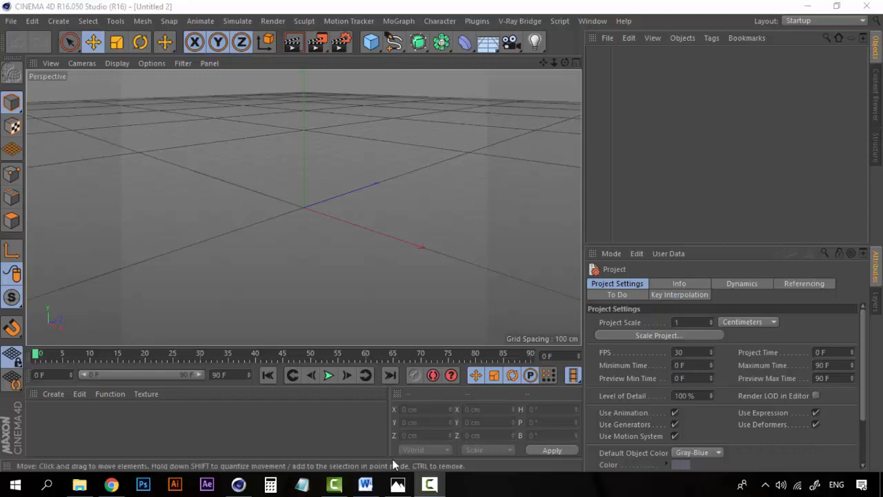
# Step: Check the character reference image prueba_Camera_a.tif in Photos, and add a 200 cm cube primitive in Cinema 4D
pyautogui.click(397, 484)
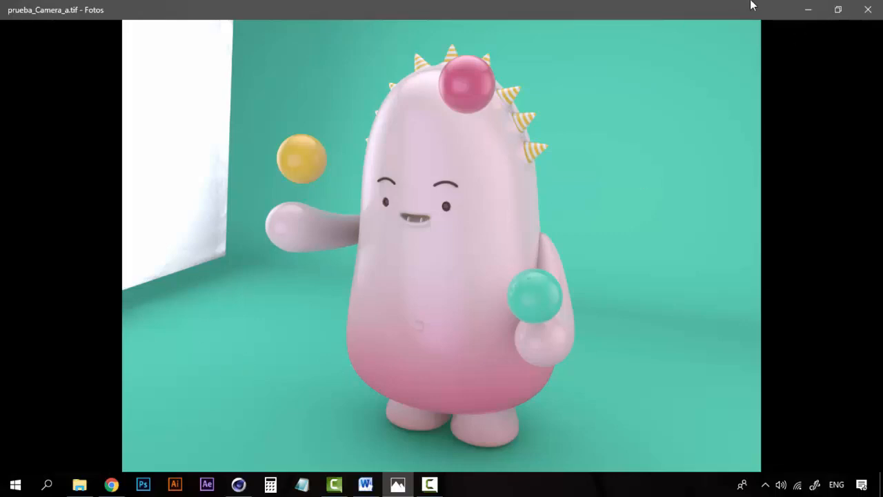
pyautogui.click(807, 8)
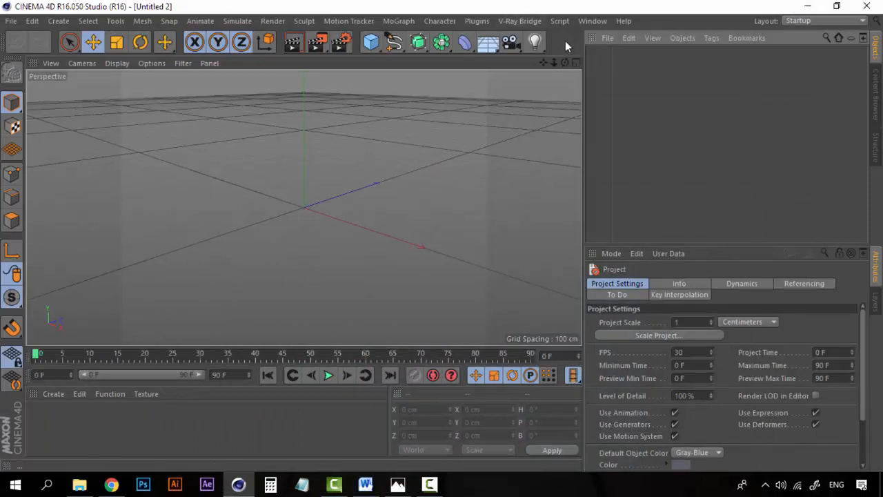
pyautogui.click(370, 42)
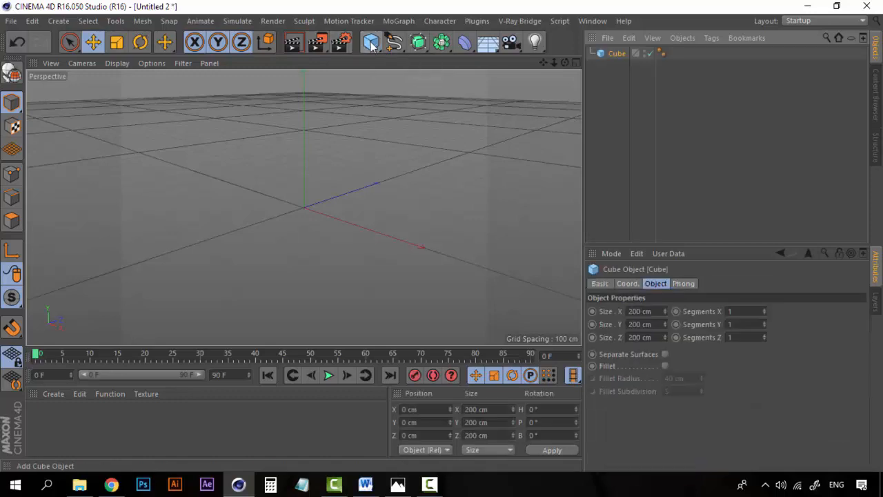
pyautogui.scroll(2, 292, 191)
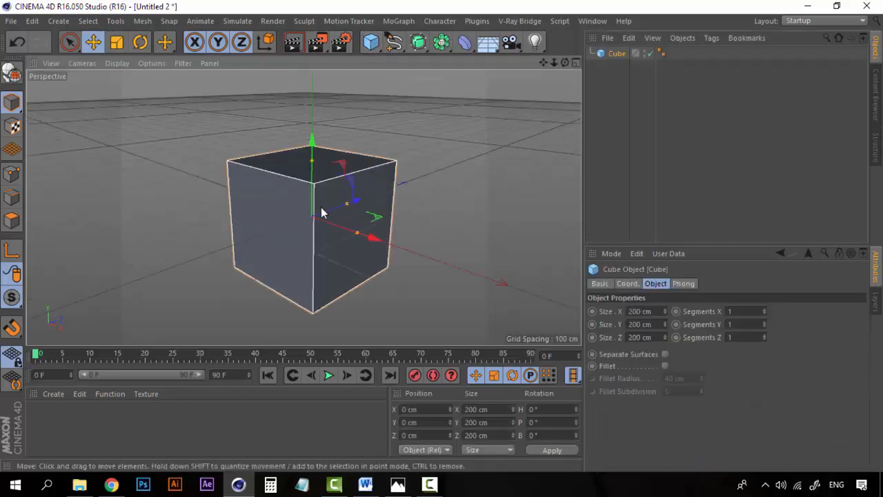
pyautogui.scroll(2, 349, 228)
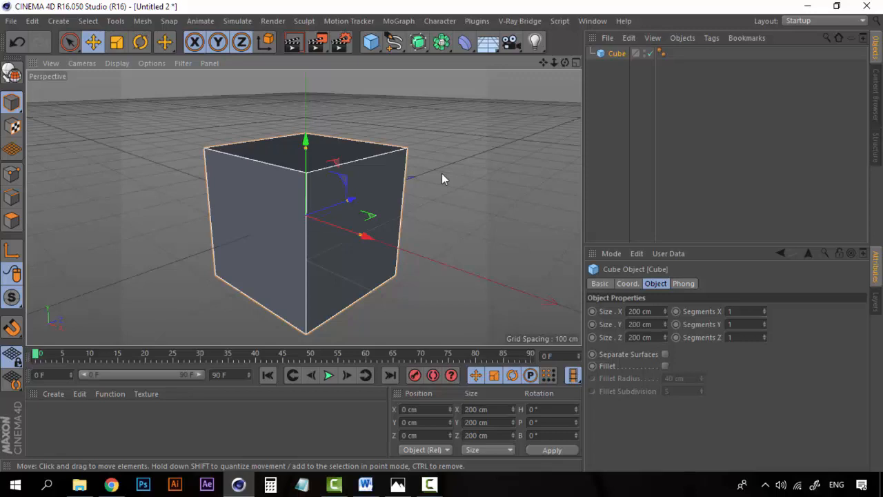
pyautogui.keyDown('alt'); pyautogui.moveTo(432, 207); pyautogui.dragTo(337, 186); pyautogui.keyUp('alt')
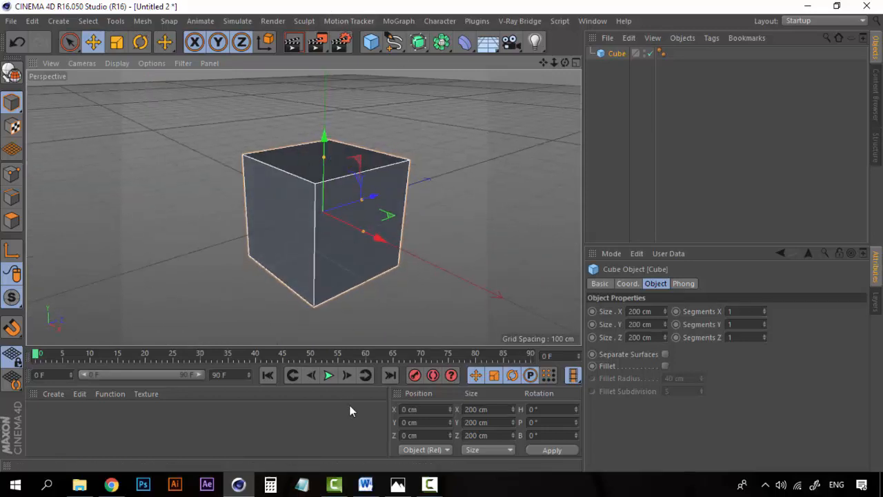
# Step: Review the character reference image in Photos again, return to Cinema 4D and deselect the cube
pyautogui.click(397, 485)
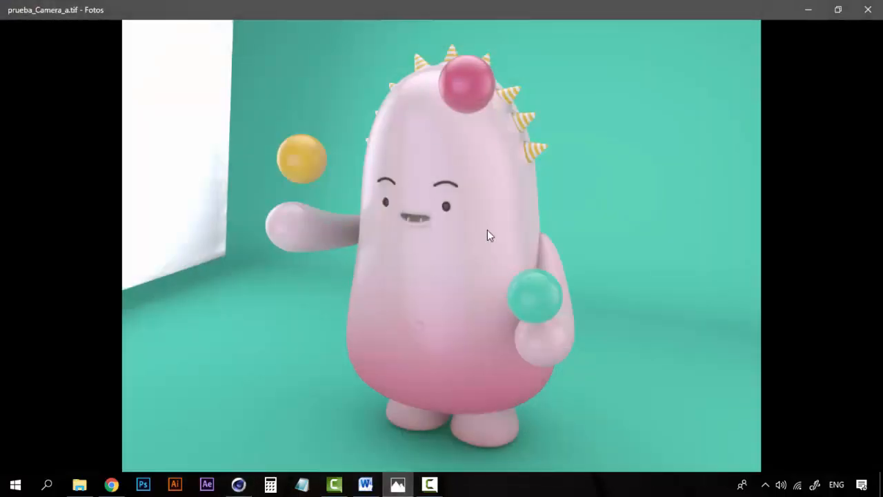
pyautogui.click(808, 10)
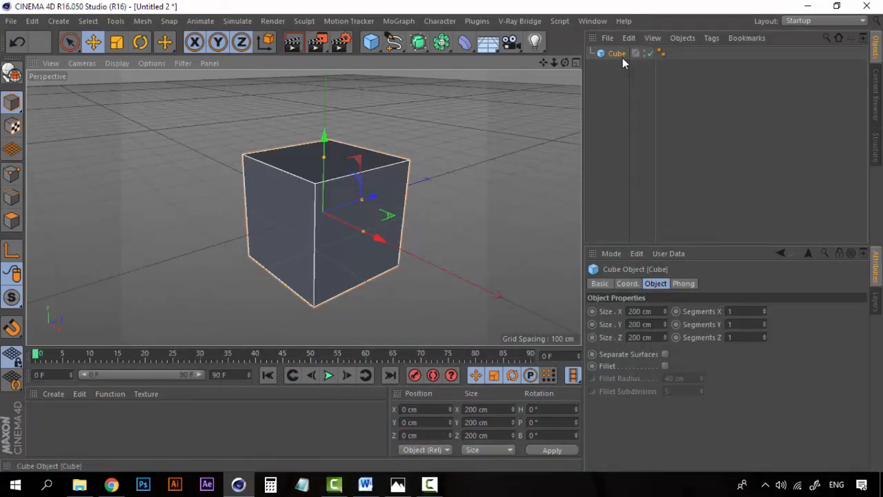
pyautogui.click(623, 81)
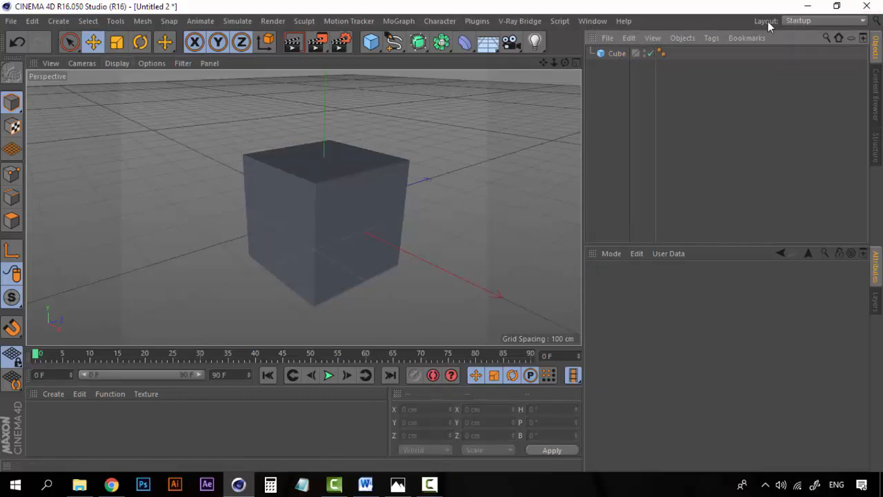
# Step: Switch the interface to the Standard layout and select the cube
pyautogui.click(810, 22)
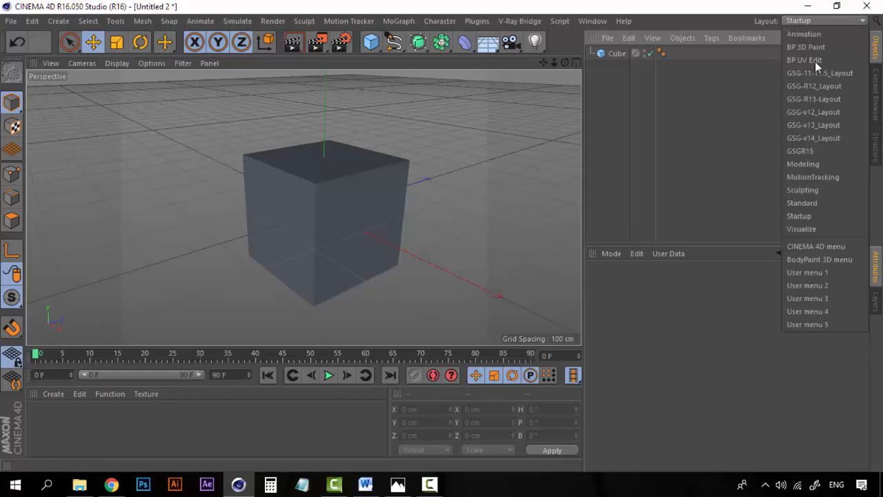
pyautogui.click(814, 203)
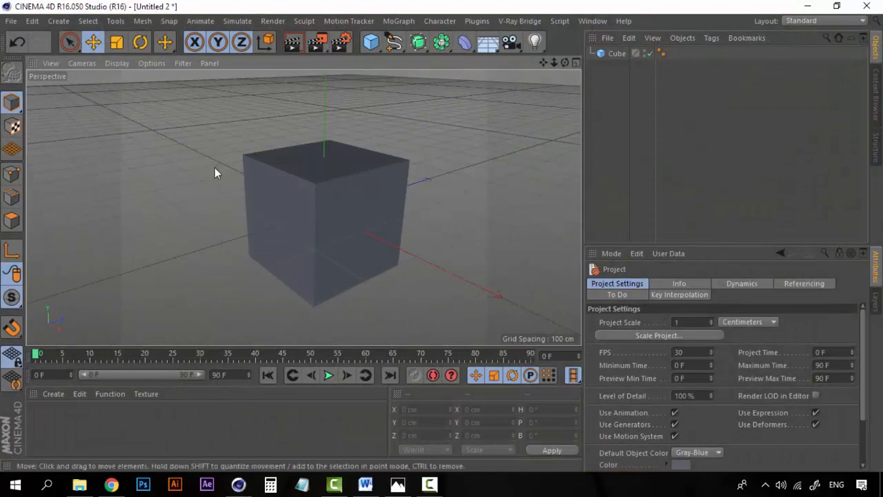
pyautogui.click(617, 53)
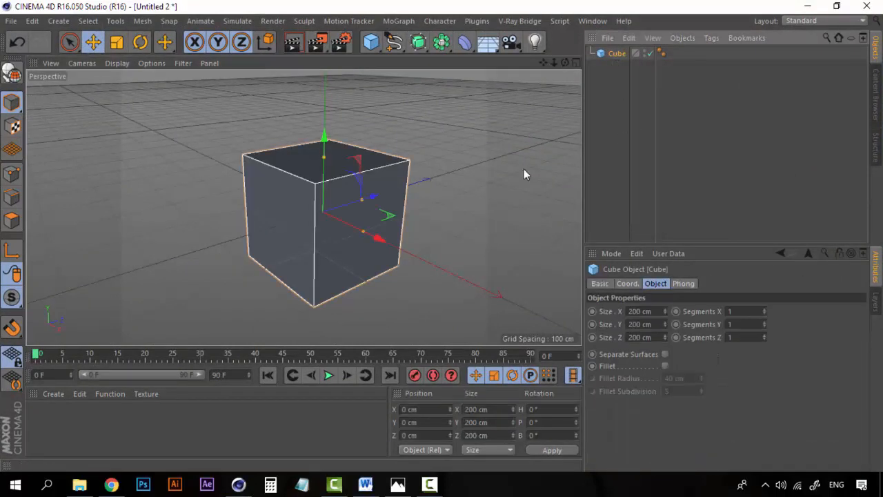
pyautogui.keyDown('alt'); pyautogui.moveTo(373, 210); pyautogui.dragTo(459, 247); pyautogui.keyUp('alt')
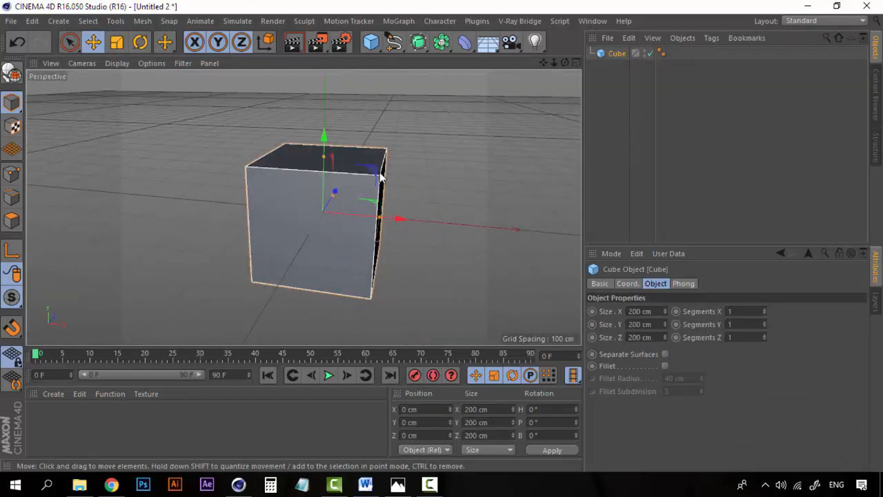
pyautogui.keyDown('alt'); pyautogui.moveTo(410, 164); pyautogui.dragTo(421, 163); pyautogui.keyUp('alt')
pyautogui.keyDown('alt'); pyautogui.moveTo(422, 168); pyautogui.dragTo(423, 172, button='right'); pyautogui.keyUp('alt')
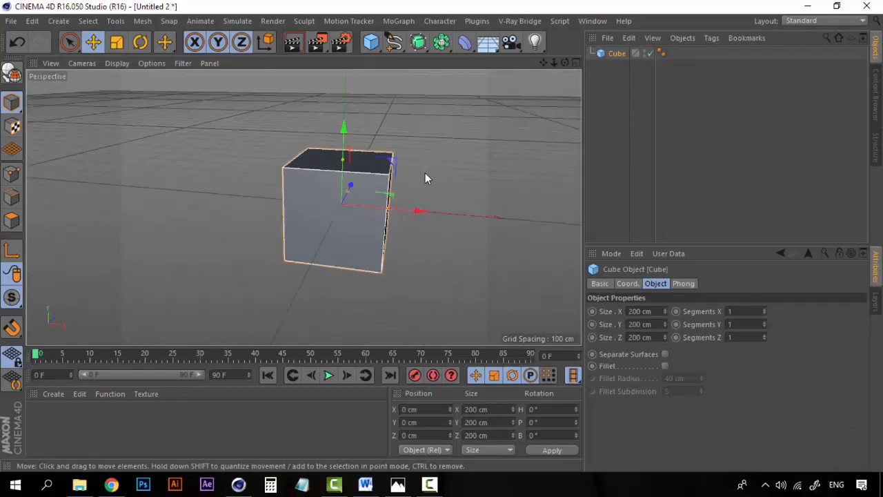
pyautogui.keyDown('alt'); pyautogui.moveTo(425, 172); pyautogui.dragTo(412, 177); pyautogui.keyUp('alt')
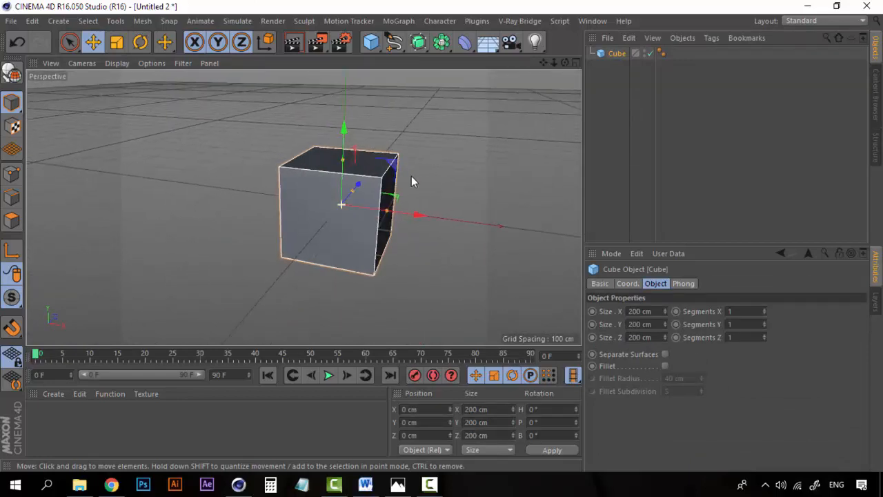
# Step: Try the Modeling and Sculpting layouts, and restore the Standard layout with the cube selected
pyautogui.click(817, 19)
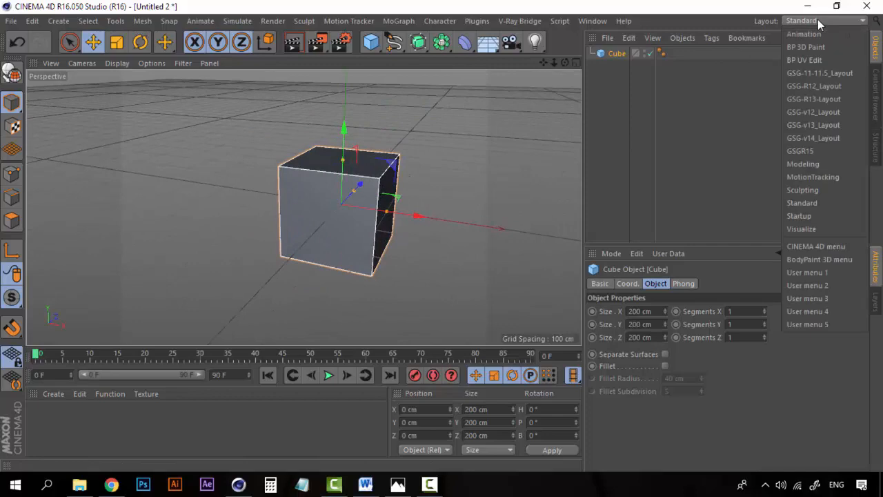
pyautogui.click(802, 165)
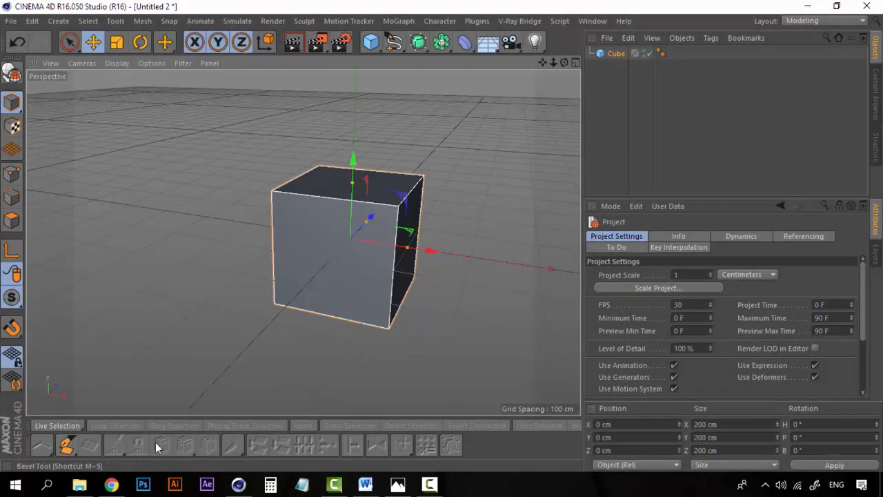
pyautogui.click(365, 185)
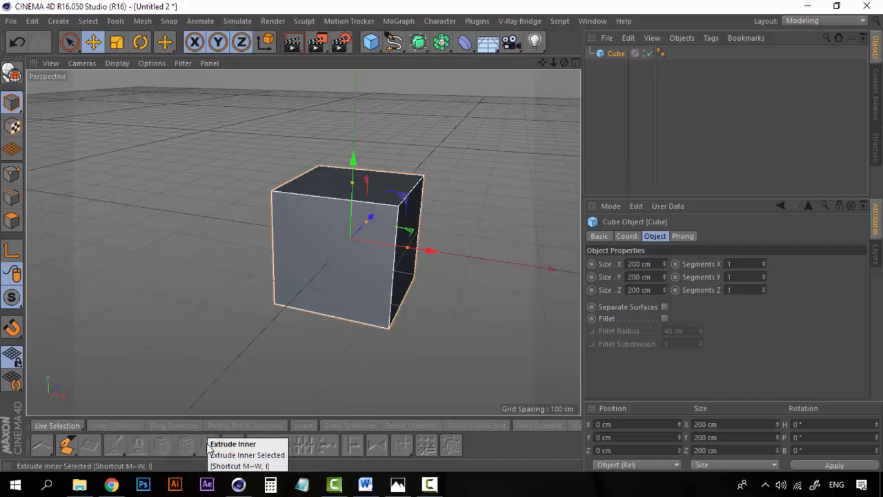
pyautogui.click(859, 22)
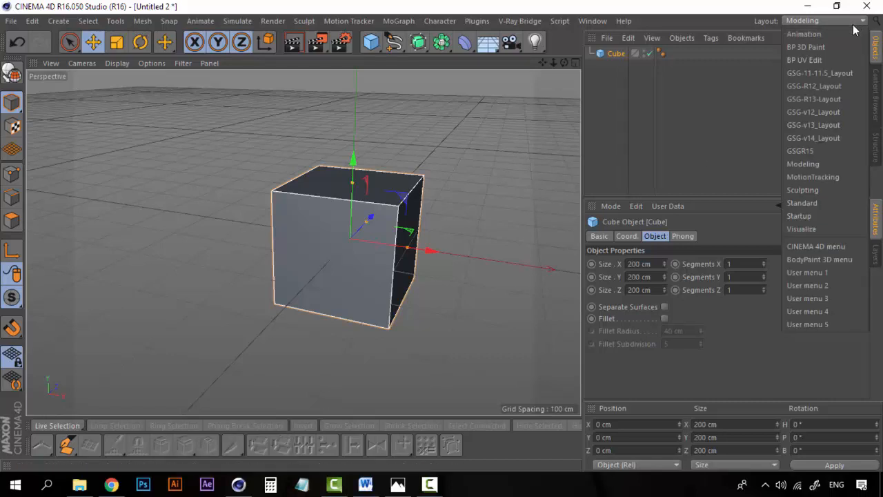
pyautogui.click(799, 191)
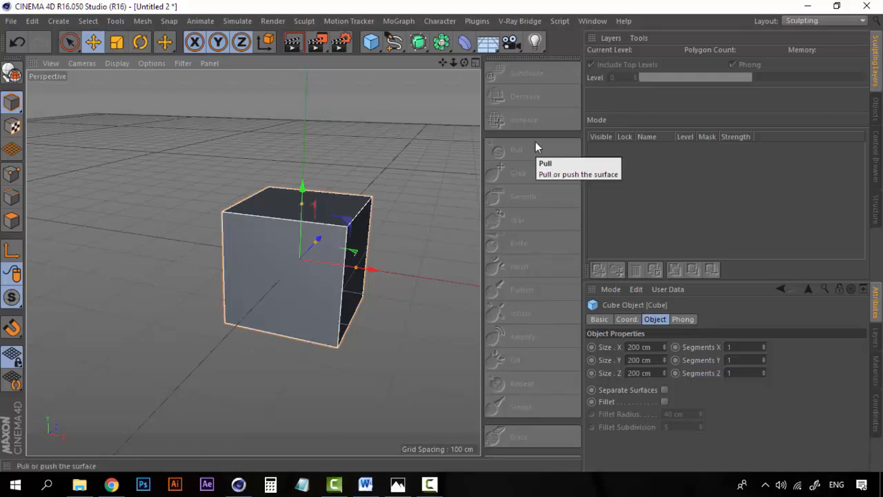
pyautogui.click(819, 22)
pyautogui.click(811, 203)
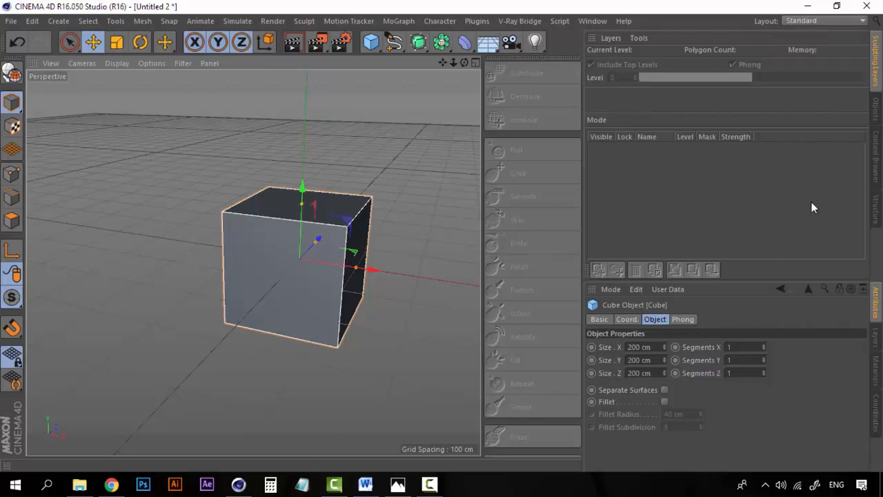
pyautogui.click(616, 53)
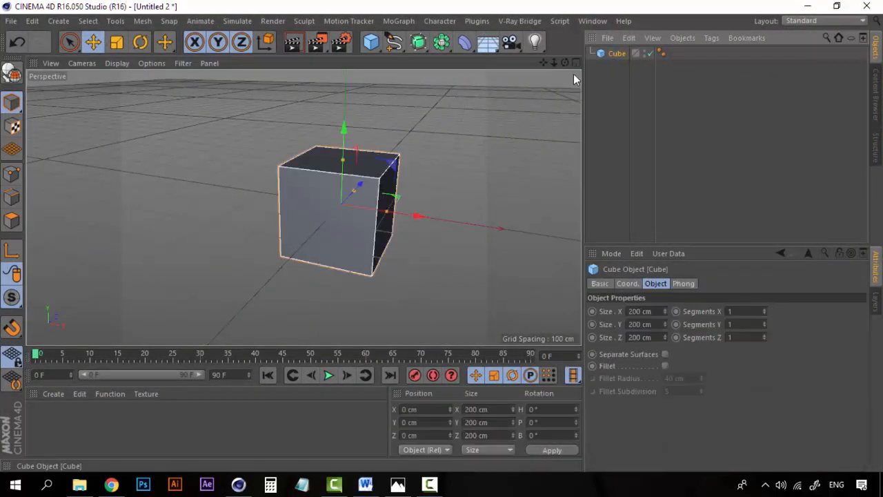
# Step: Examine the cube from different angles and compare it with the character reference image in Photos
pyautogui.scroll(3, 426, 175)
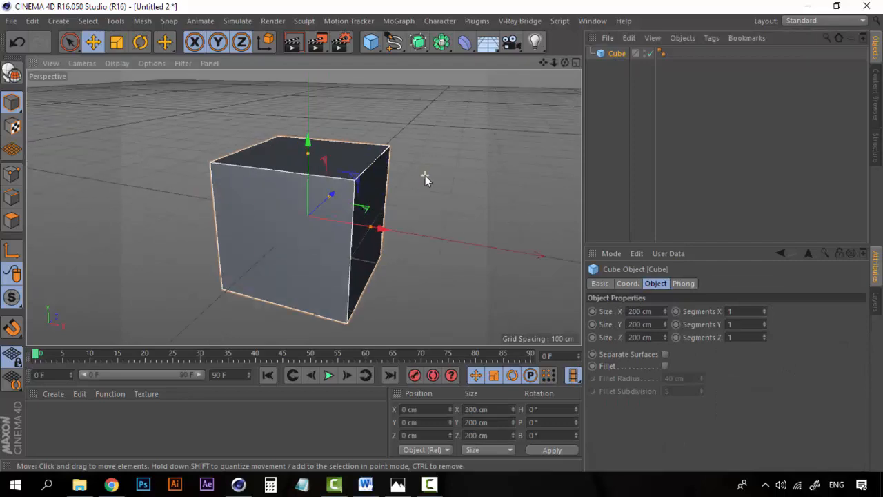
pyautogui.scroll(-5, 345, 245)
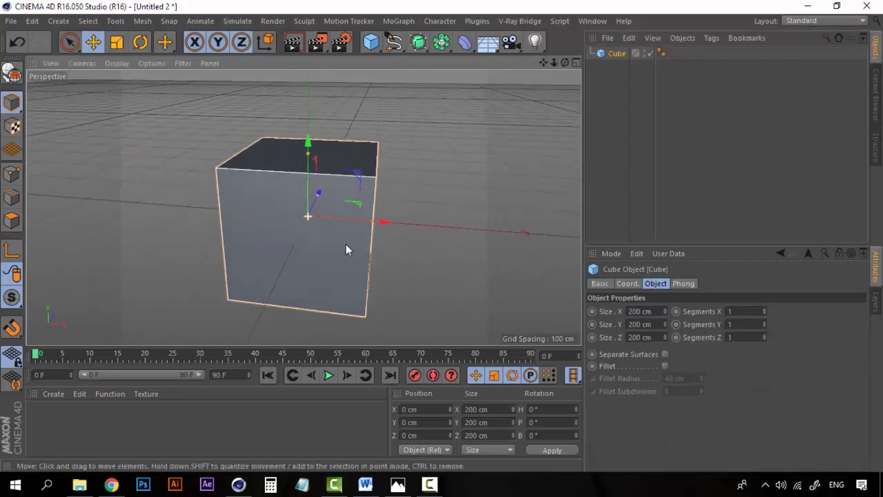
pyautogui.keyDown('alt'); pyautogui.moveTo(356, 231); pyautogui.dragTo(309, 219); pyautogui.keyUp('alt')
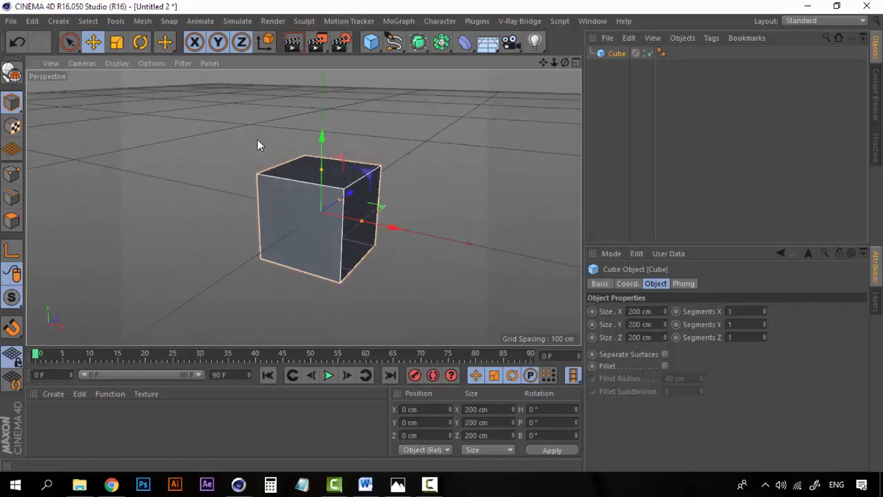
pyautogui.click(399, 487)
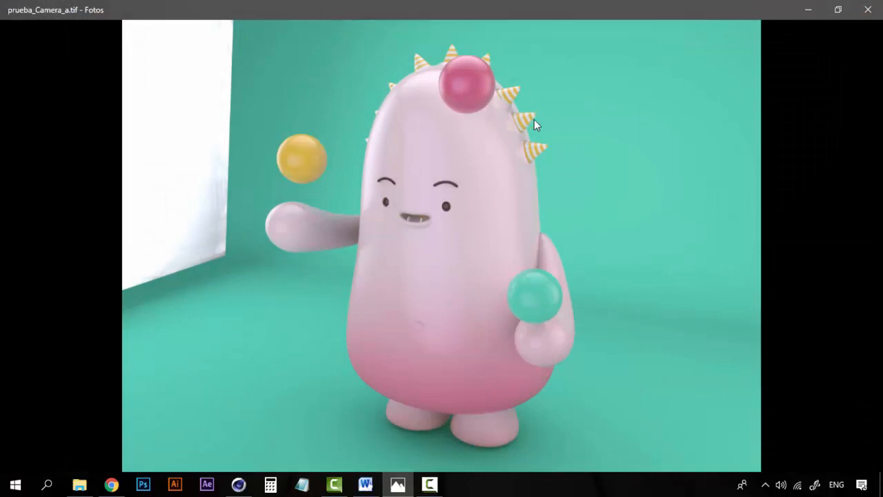
pyautogui.click(806, 10)
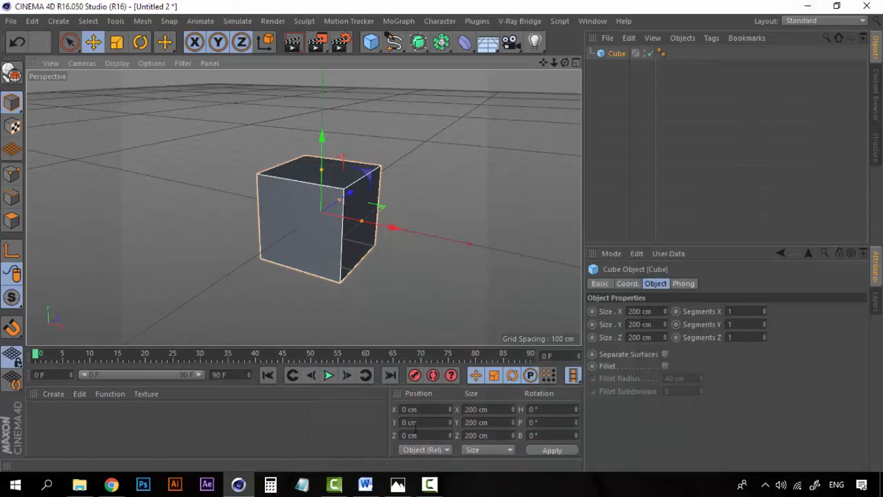
pyautogui.click(403, 485)
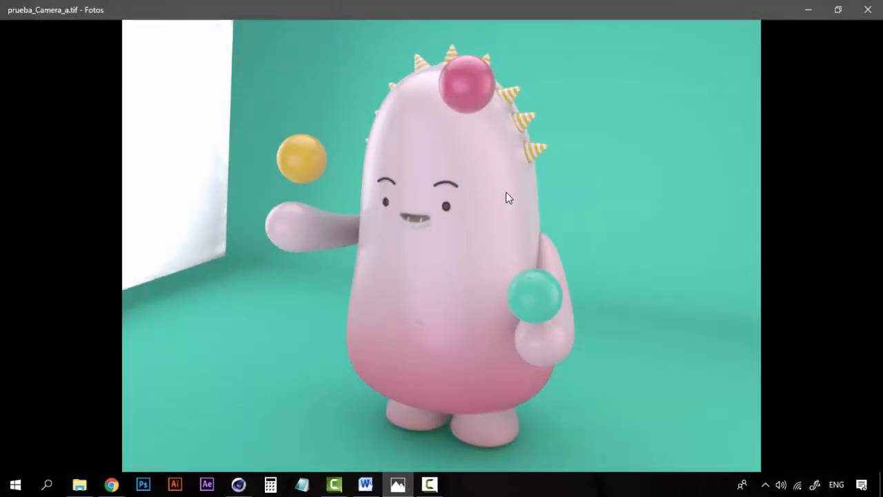
pyautogui.click(808, 10)
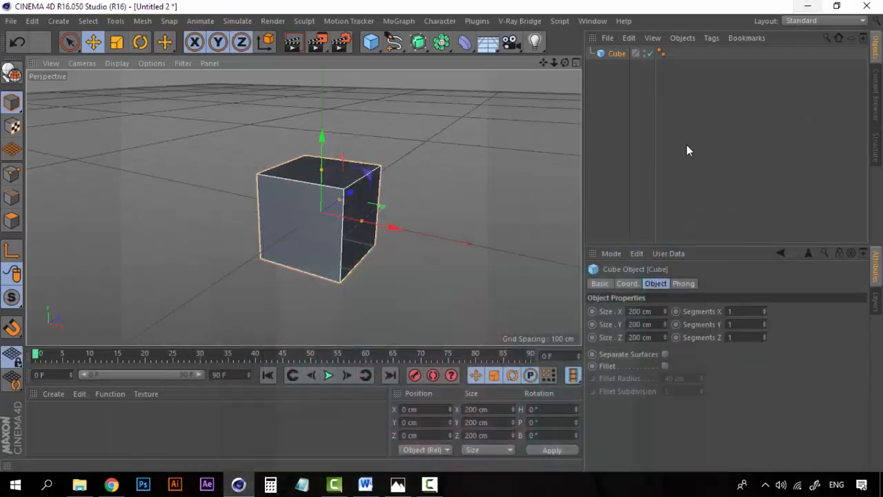
# Step: Add a Subdivision Surface generator at the same level as the cube and leave the generator selected
pyautogui.click(607, 82)
pyautogui.keyDown('alt'); pyautogui.moveTo(376, 127); pyautogui.dragTo(410, 131); pyautogui.keyUp('alt')
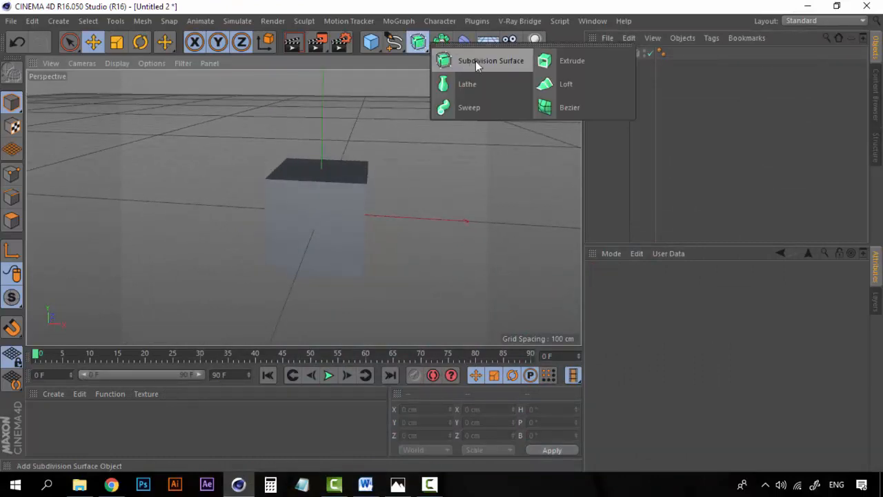
pyautogui.click(542, 5)
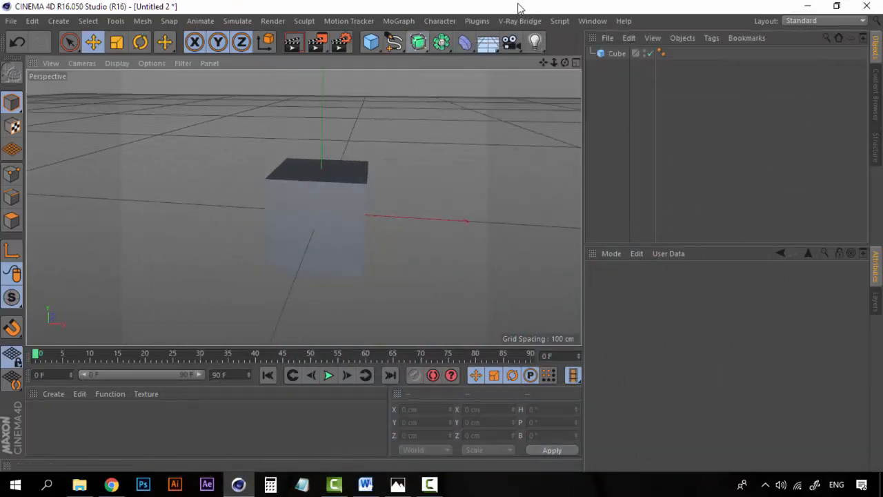
pyautogui.click(425, 33)
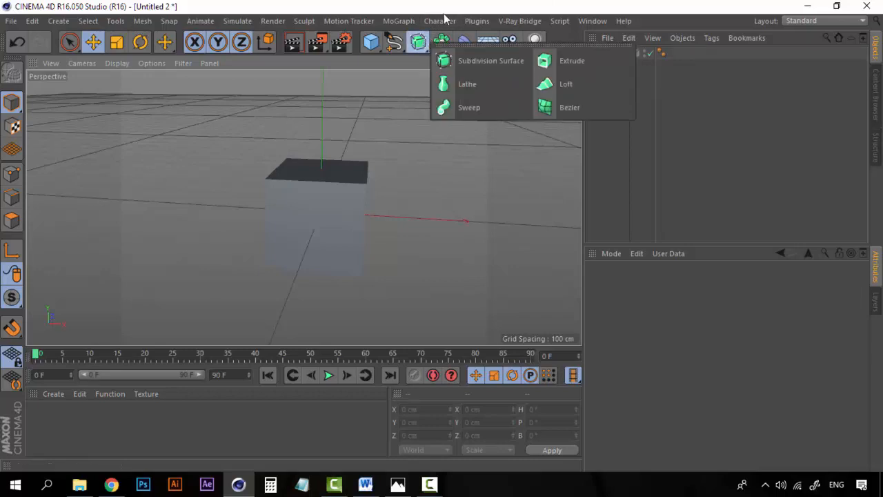
pyautogui.click(418, 42)
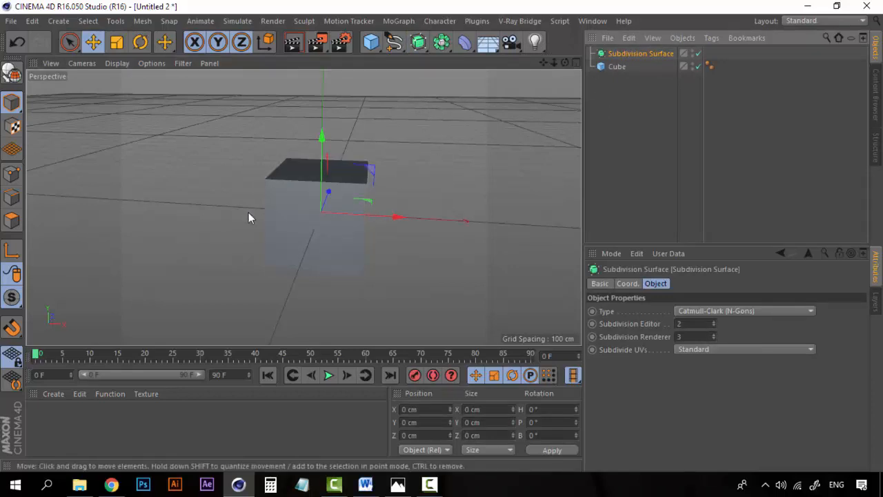
pyautogui.click(615, 67)
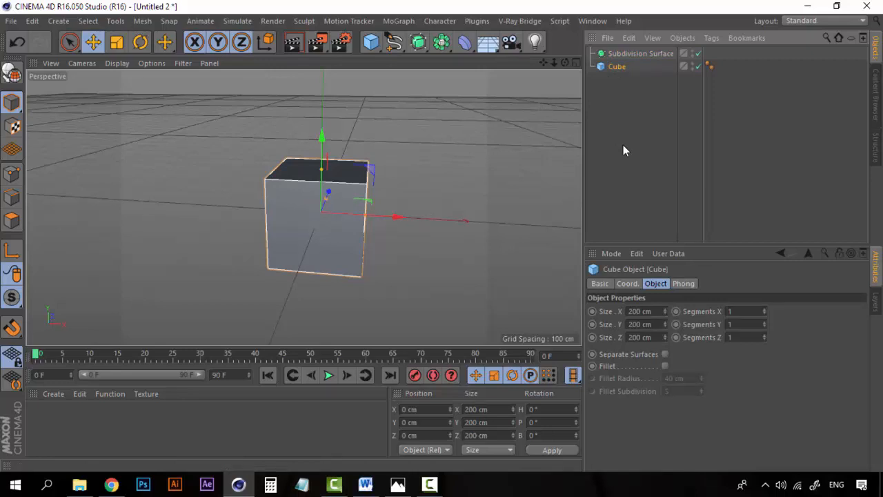
pyautogui.click(623, 56)
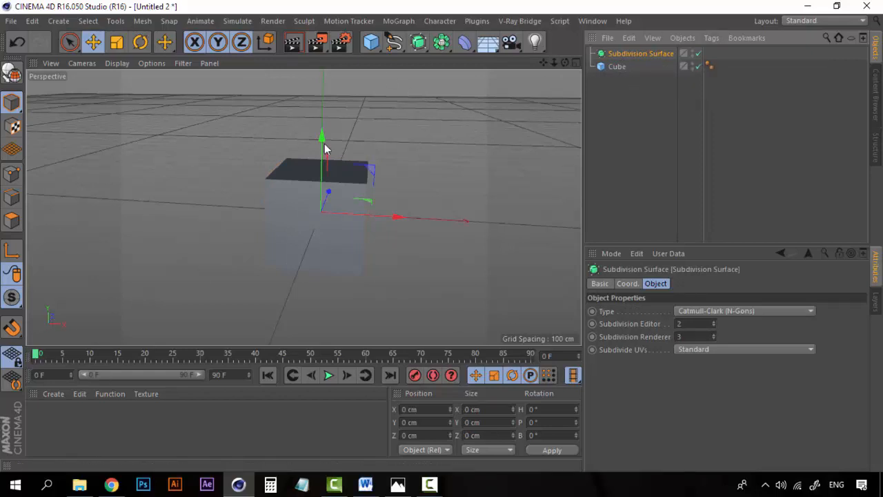
# Step: Make the cube a child of the Subdivision Surface generator
pyautogui.scroll(2, 389, 213)
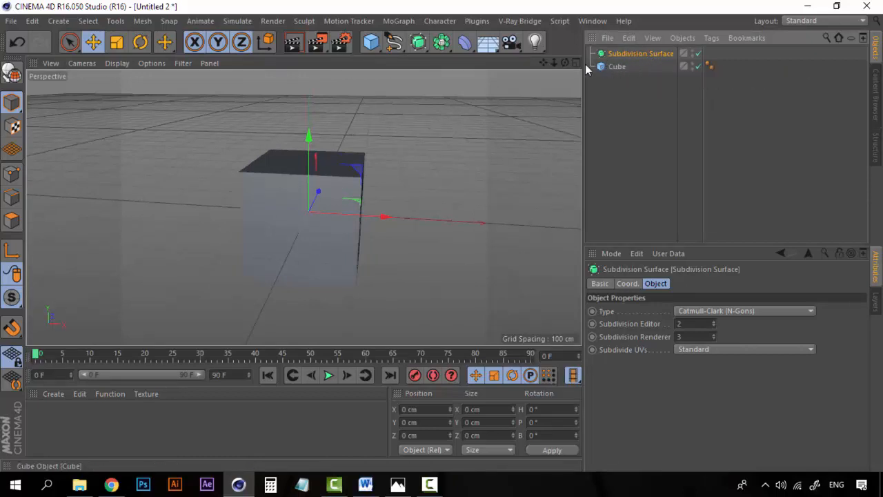
pyautogui.click(371, 42)
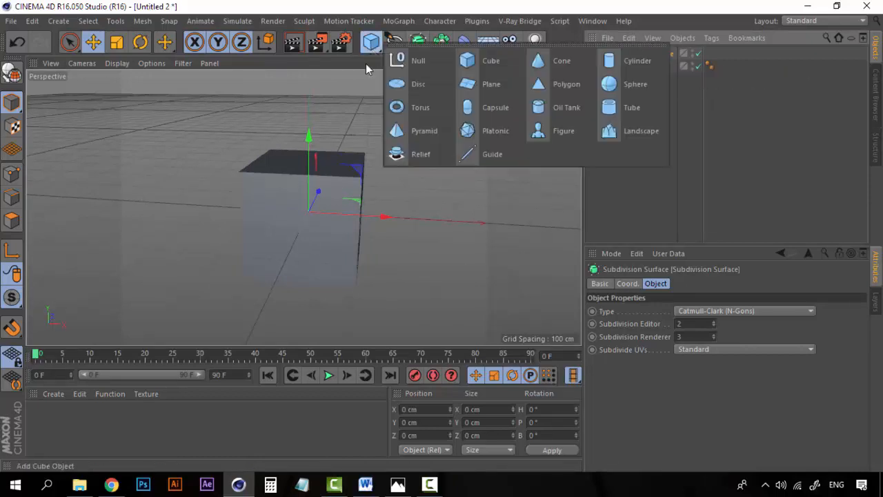
pyautogui.click(422, 42)
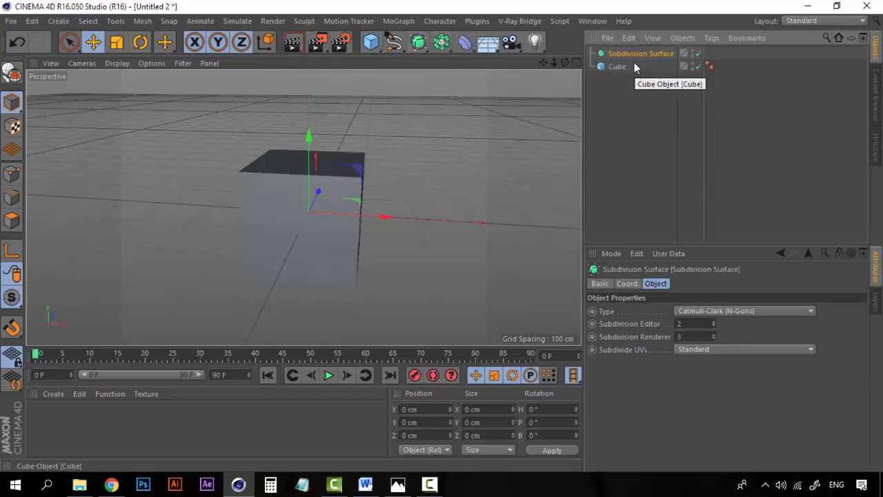
pyautogui.click(621, 65)
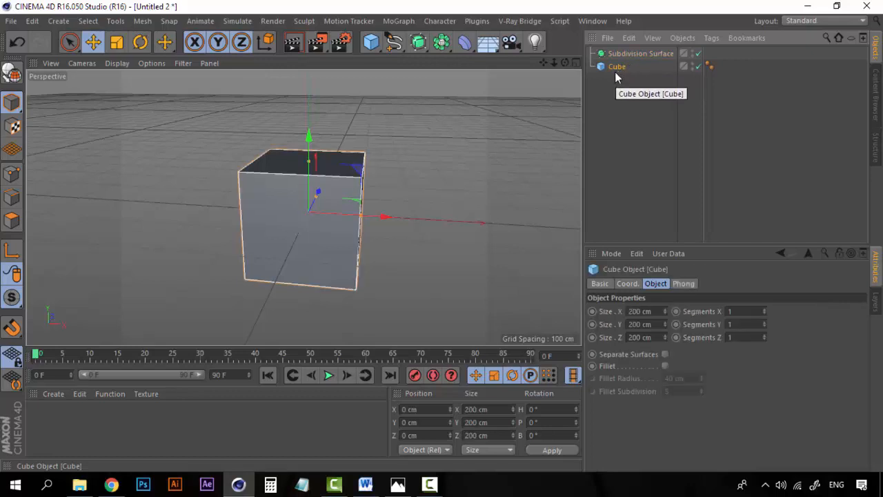
pyautogui.moveTo(618, 67); pyautogui.dragTo(647, 61)
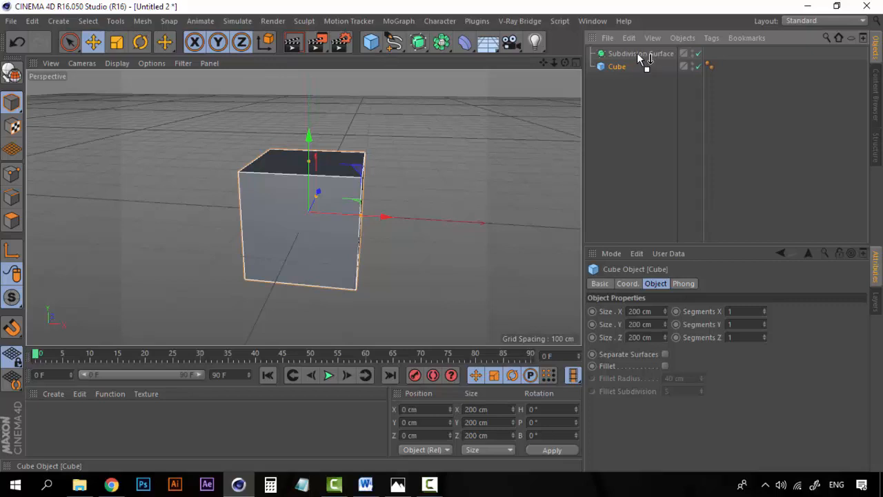
pyautogui.moveTo(637, 53)
pyautogui.mouseDown()
pyautogui.moveTo(616, 65)
pyautogui.moveTo(653, 52)
pyautogui.mouseUp()
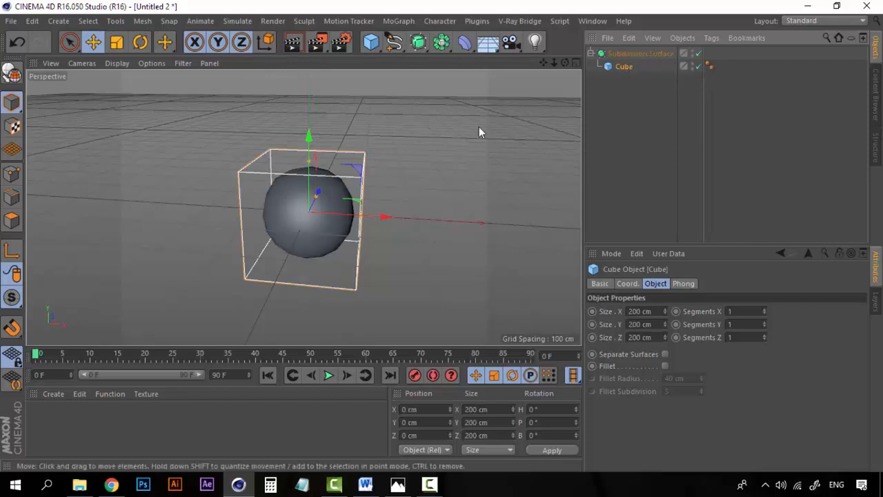
# Step: Examine the smoothed shape and its mesh, turning the Subdivision Surface off and on to compare it with the plain cube
pyautogui.scroll(5, 316, 232)
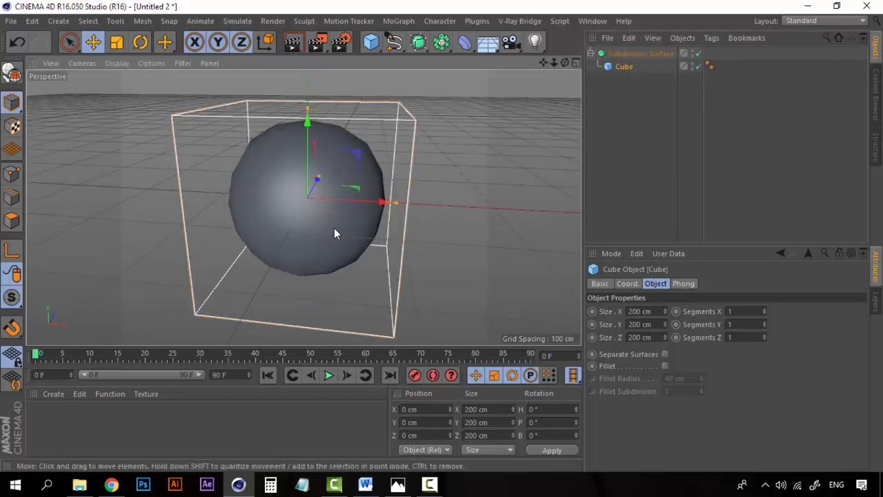
pyautogui.keyDown('alt'); pyautogui.moveTo(385, 207); pyautogui.dragTo(310, 193); pyautogui.keyUp('alt')
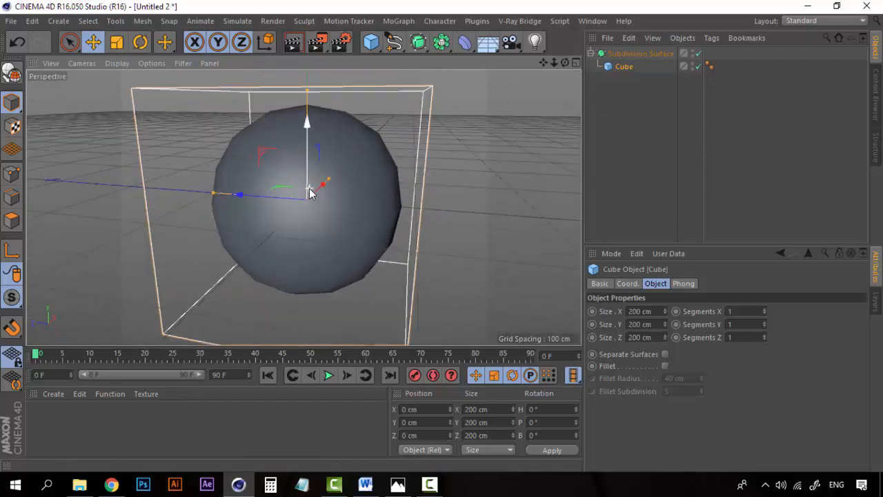
pyautogui.click(635, 55)
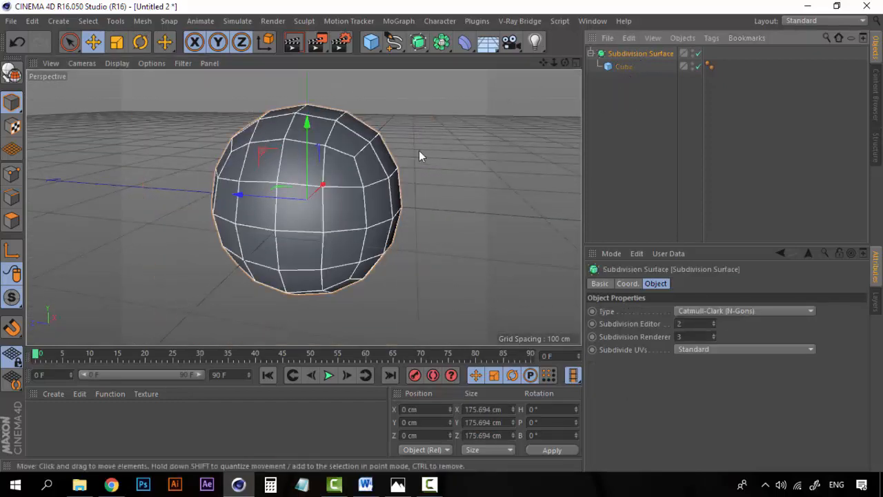
pyautogui.click(624, 67)
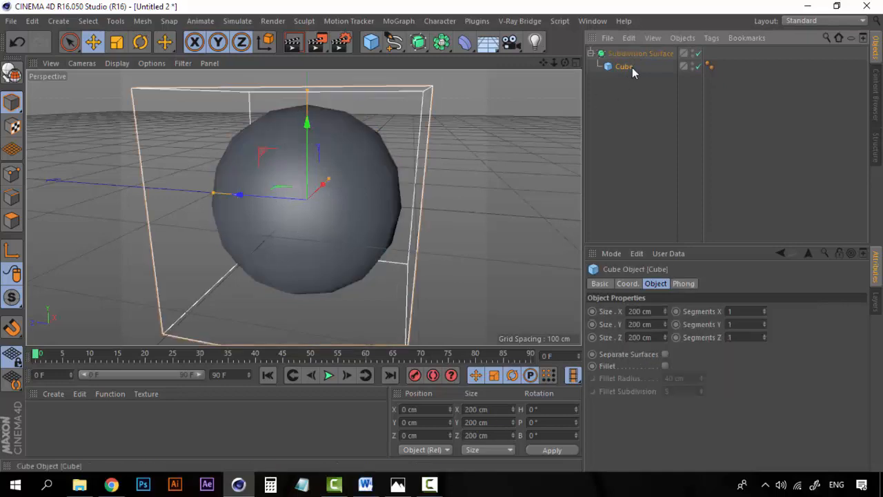
pyautogui.click(699, 53)
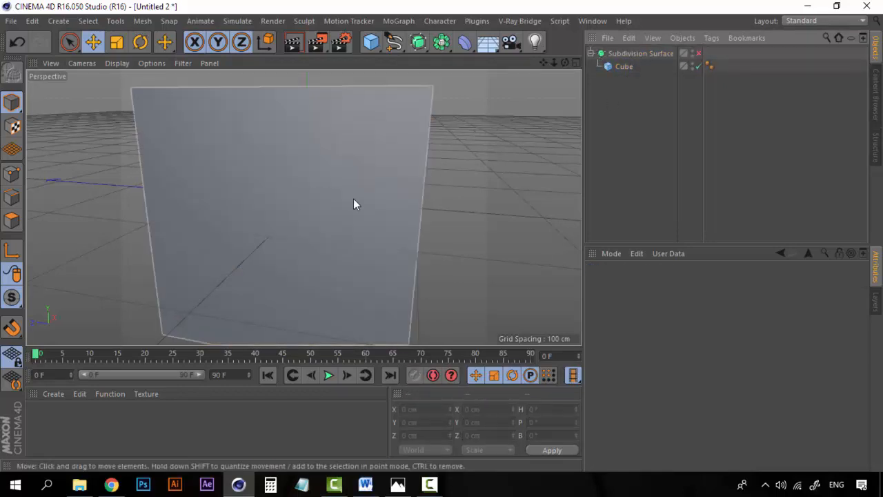
pyautogui.scroll(-5, 353, 205)
pyautogui.keyDown('alt'); pyautogui.moveTo(381, 181); pyautogui.dragTo(320, 203); pyautogui.keyUp('alt')
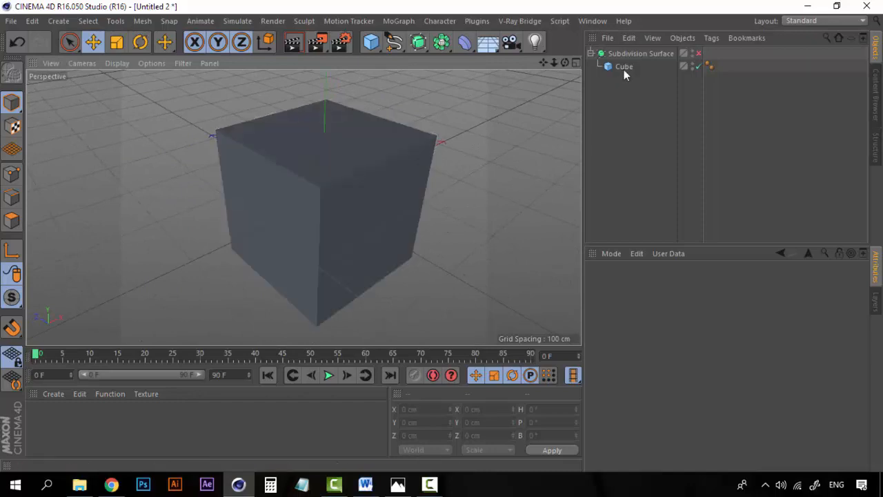
pyautogui.click(696, 53)
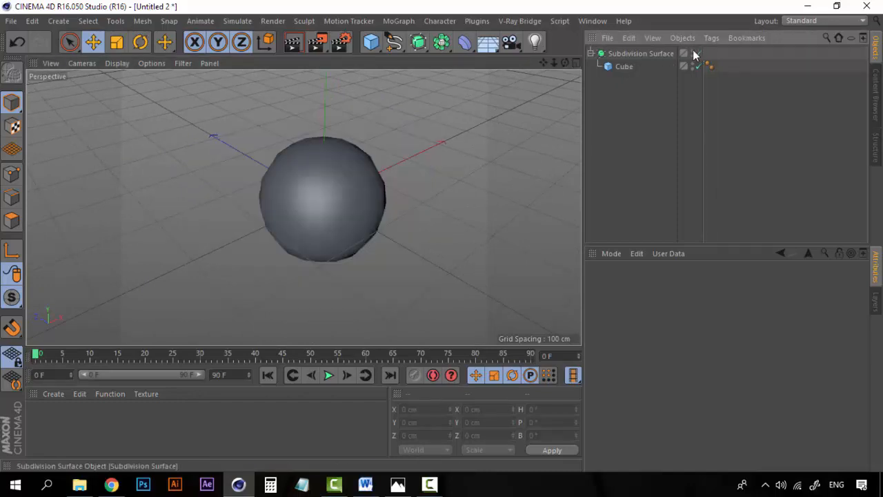
pyautogui.click(316, 176)
pyautogui.keyDown('alt'); pyautogui.moveTo(392, 171); pyautogui.dragTo(436, 176); pyautogui.keyUp('alt')
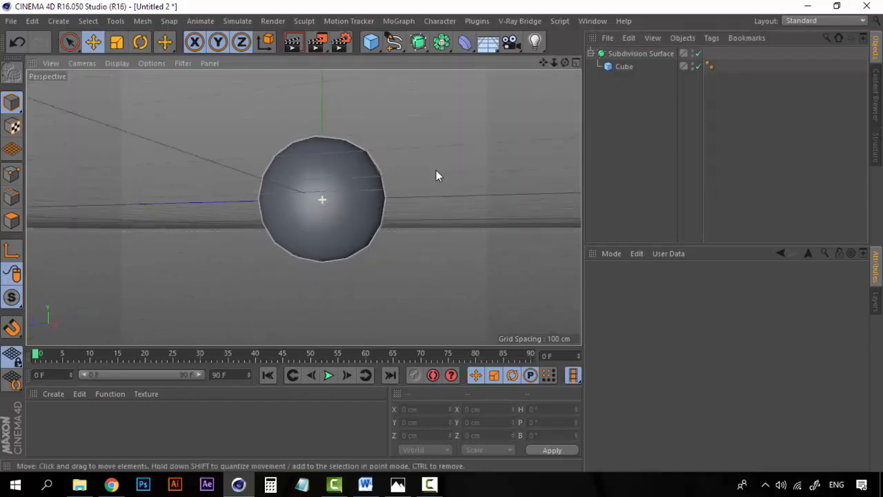
pyautogui.click(656, 53)
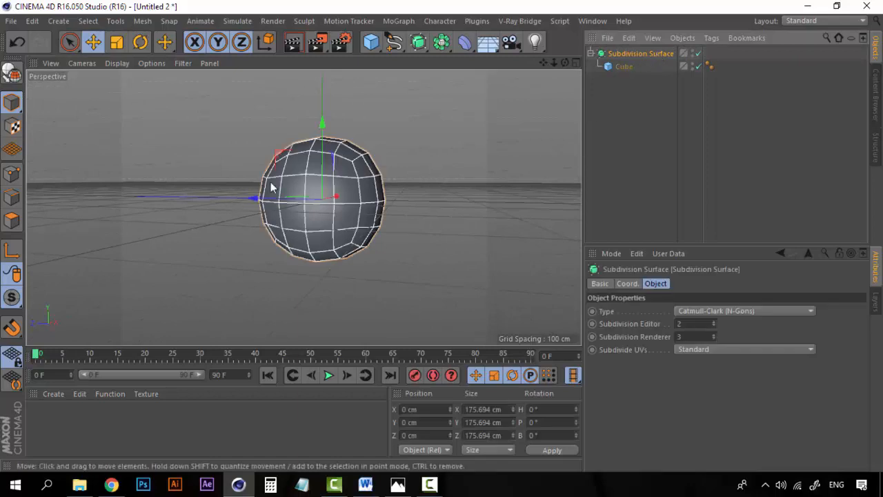
pyautogui.keyDown('alt'); pyautogui.moveTo(391, 171); pyautogui.dragTo(392, 186); pyautogui.keyUp('alt')
pyautogui.click(643, 104)
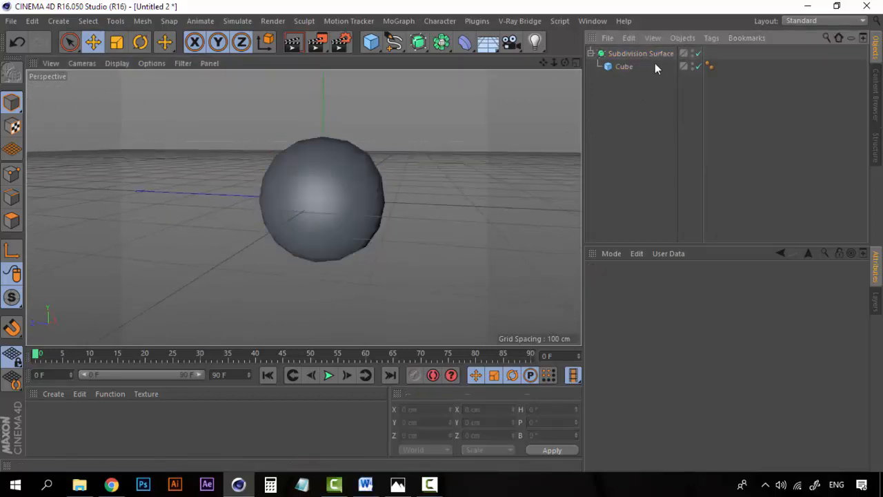
# Step: Raise the Subdivision Surface's Subdivision Editor level to 6 and inspect the shape deselected
pyautogui.click(655, 54)
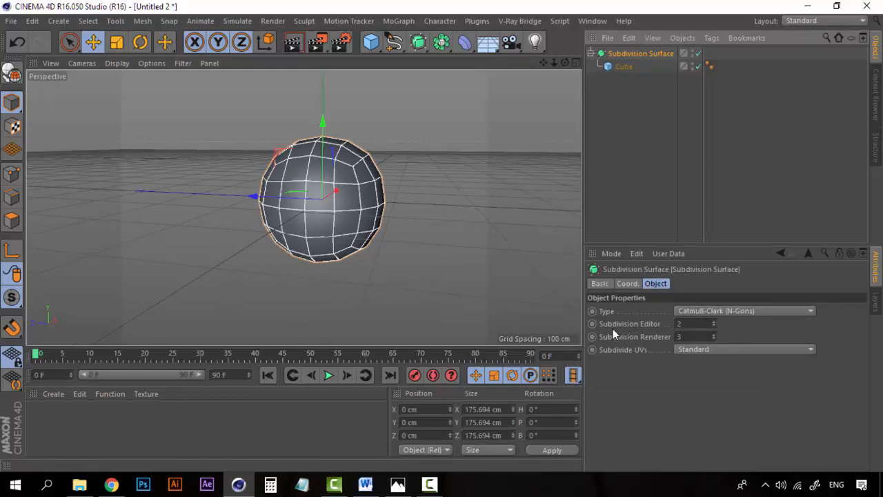
pyautogui.click(713, 322)
pyautogui.click(714, 322)
pyautogui.click(713, 322)
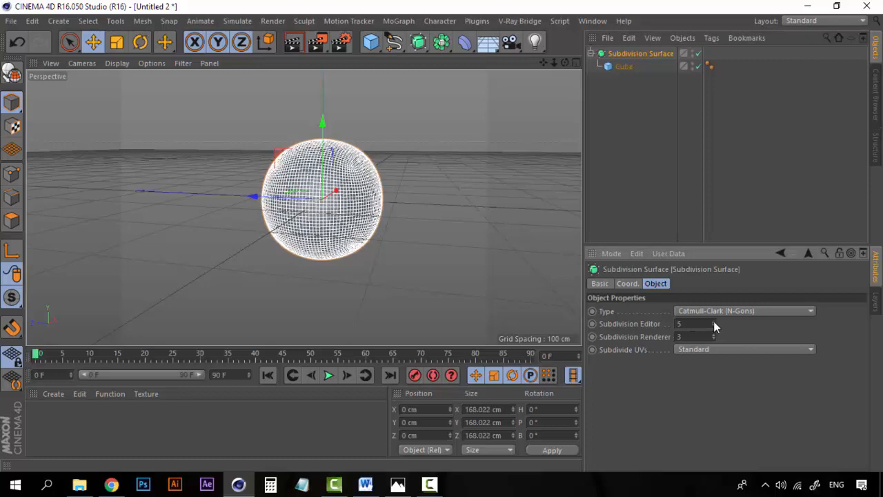
pyautogui.click(713, 324)
pyautogui.click(713, 321)
pyautogui.click(712, 321)
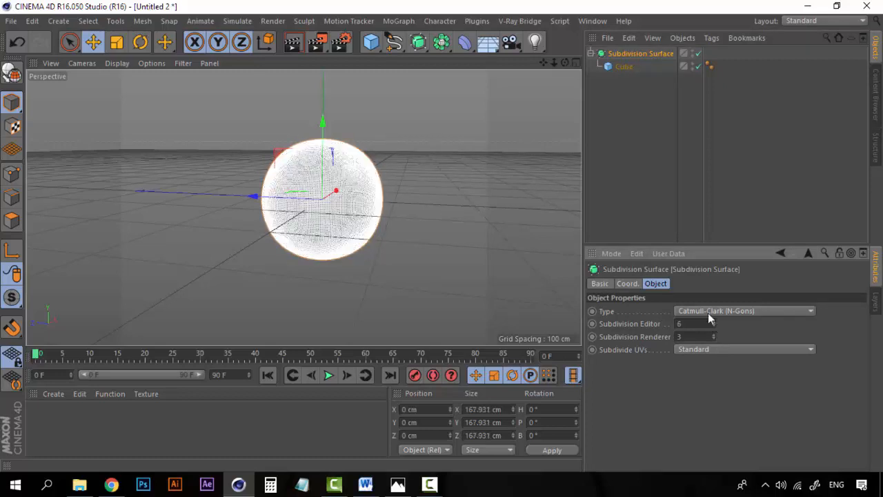
pyautogui.click(631, 130)
pyautogui.scroll(5, 378, 186)
pyautogui.scroll(-3, 308, 226)
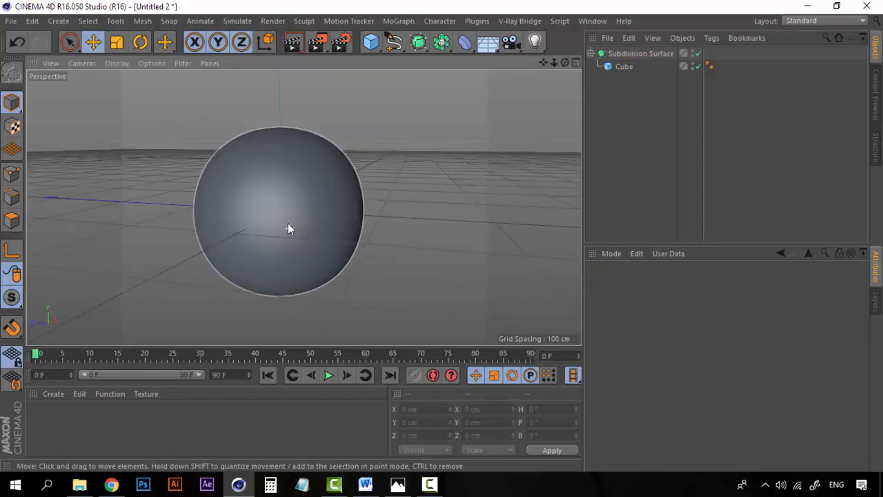
# Step: Lower the Subdivision Surface's Subdivision Editor level to 2 and deselect it to inspect the outline
pyautogui.click(634, 55)
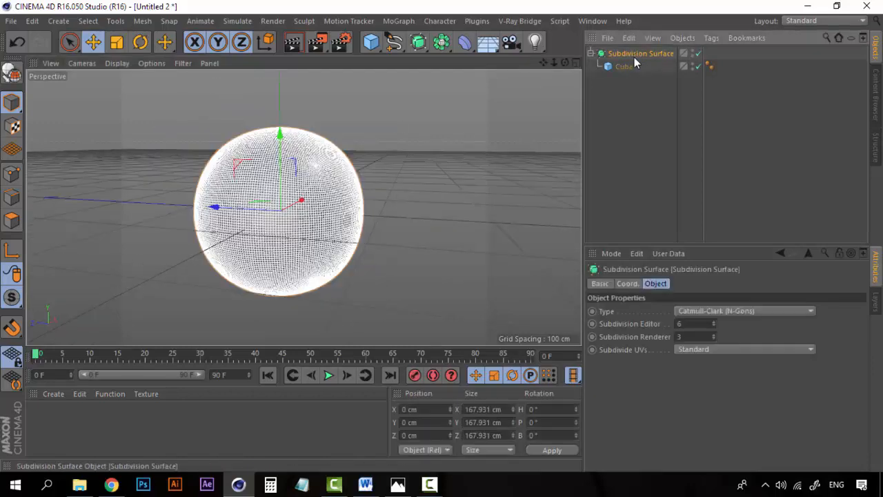
pyautogui.click(712, 326)
pyautogui.click(713, 326)
pyautogui.click(713, 327)
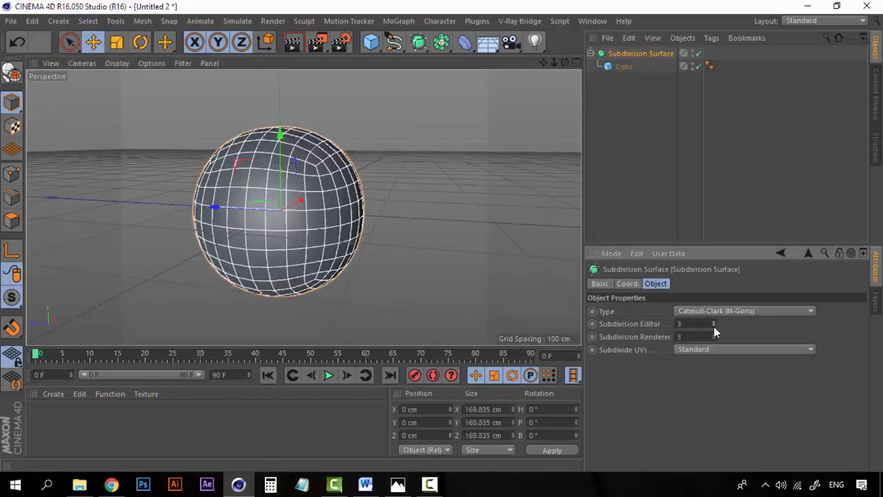
pyautogui.click(713, 327)
pyautogui.click(666, 154)
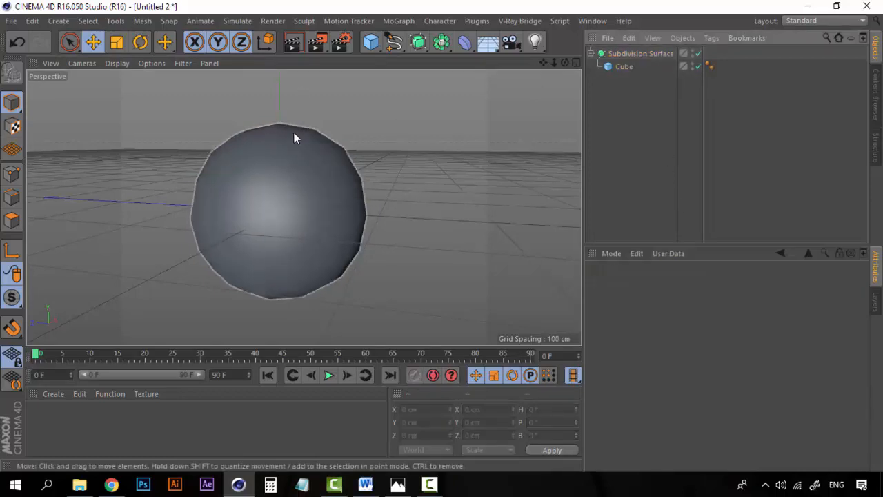
# Step: Lower the Subdivision Surface's Subdivision Editor level to 1 and deselect it to inspect the coarse shape
pyautogui.click(642, 54)
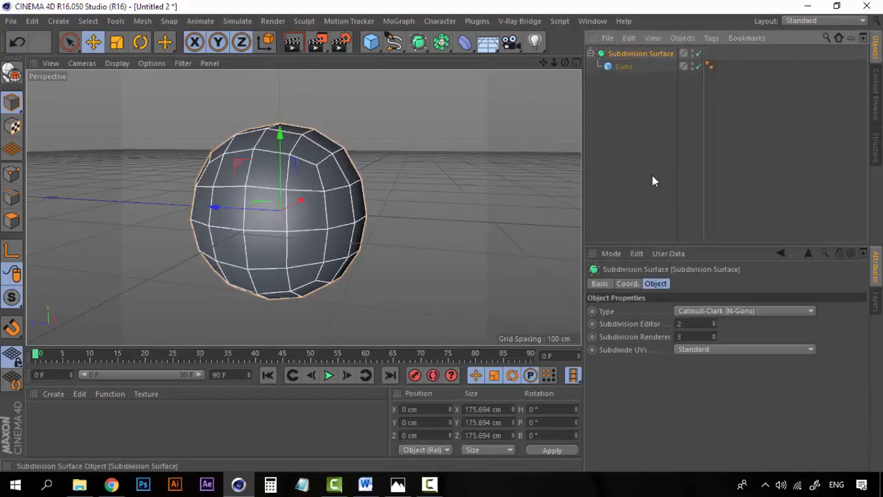
pyautogui.click(714, 326)
pyautogui.click(661, 124)
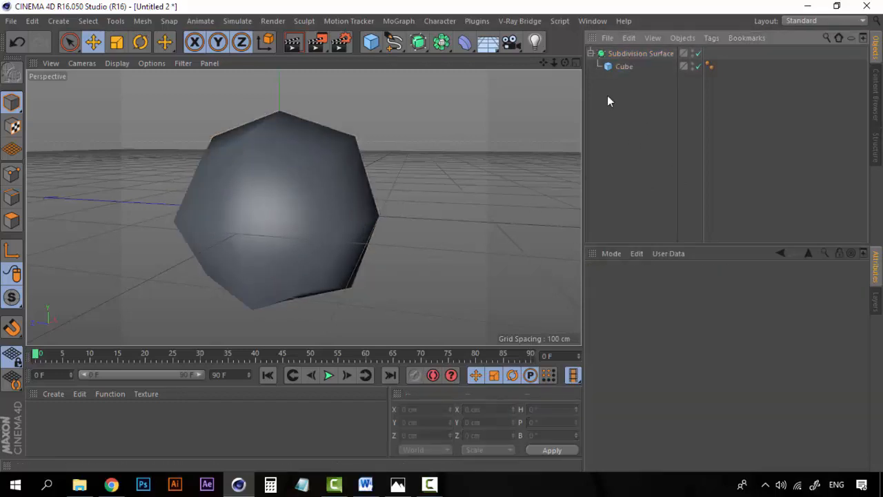
# Step: Set the Subdivision Surface's Subdivision Editor level to 6 and check the shape both deselected and selected
pyautogui.click(634, 55)
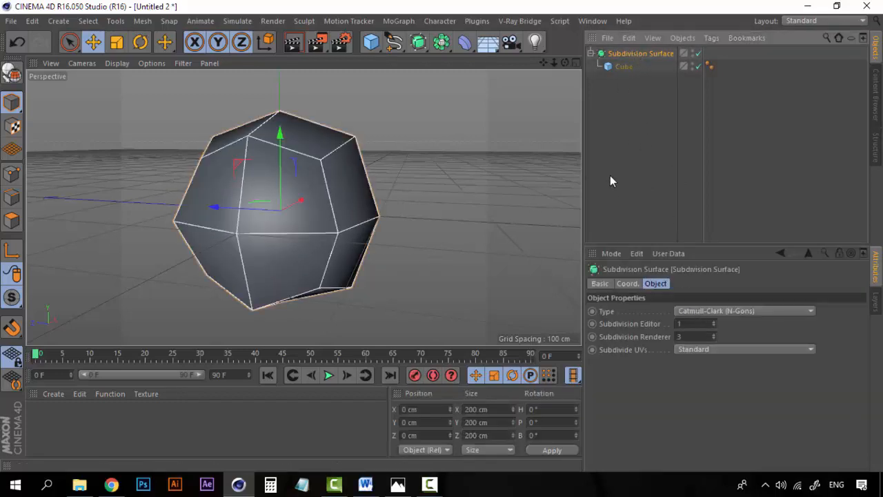
pyautogui.click(714, 321)
pyautogui.click(714, 321)
pyautogui.click(714, 321)
pyautogui.click(714, 321)
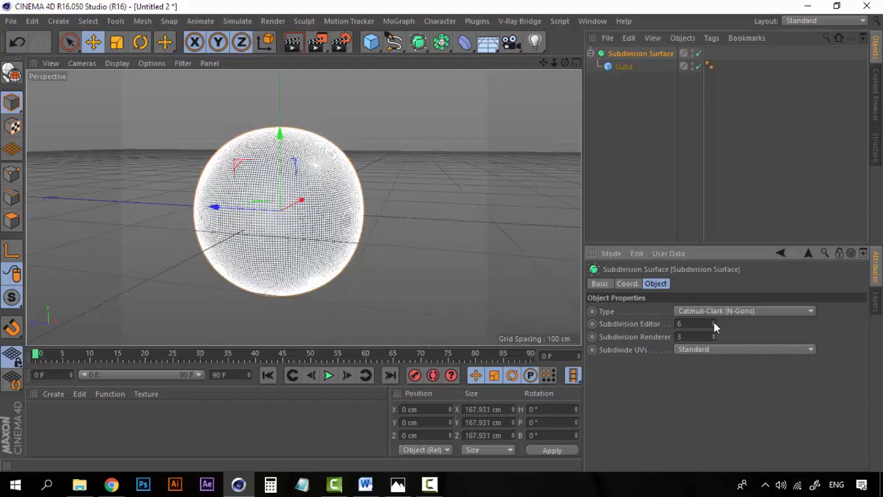
pyautogui.click(655, 146)
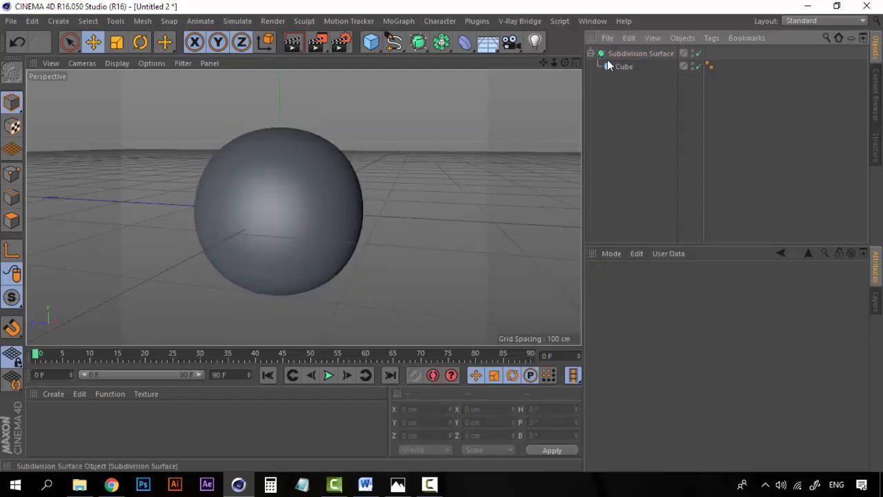
pyautogui.click(633, 55)
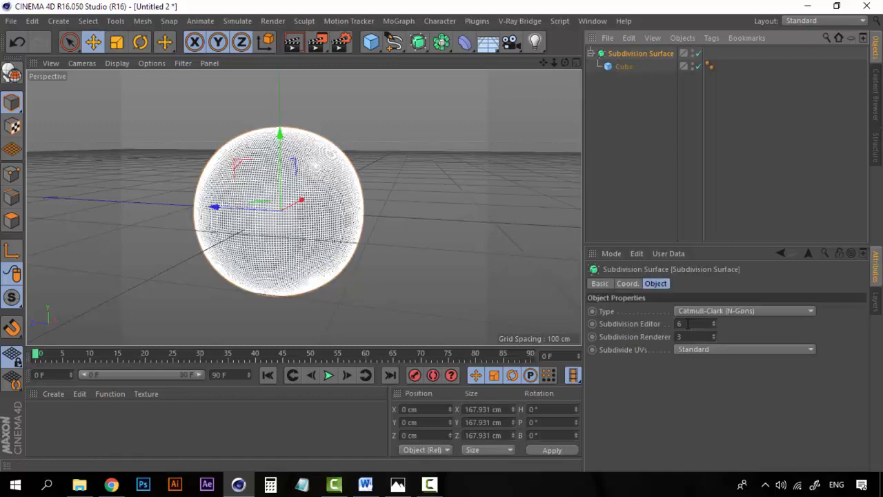
# Step: Set the cube's Segments Y to 5 and disable the Subdivision Surface
pyautogui.click(628, 65)
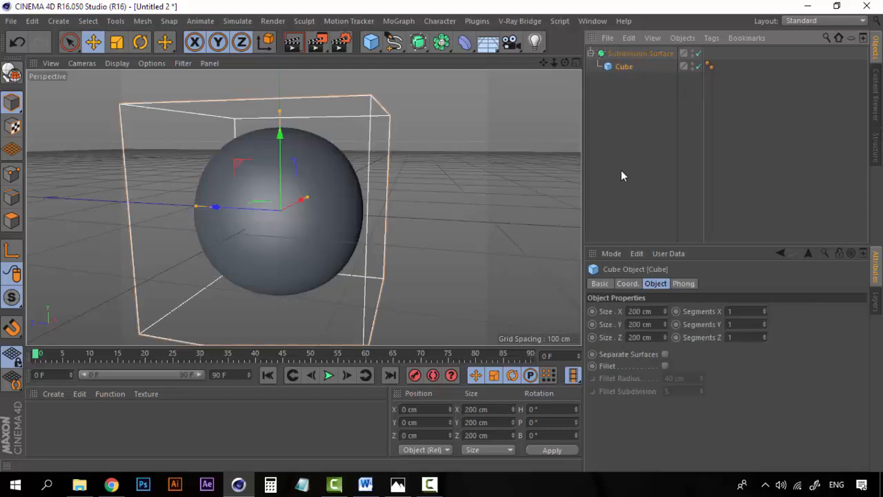
pyautogui.click(654, 285)
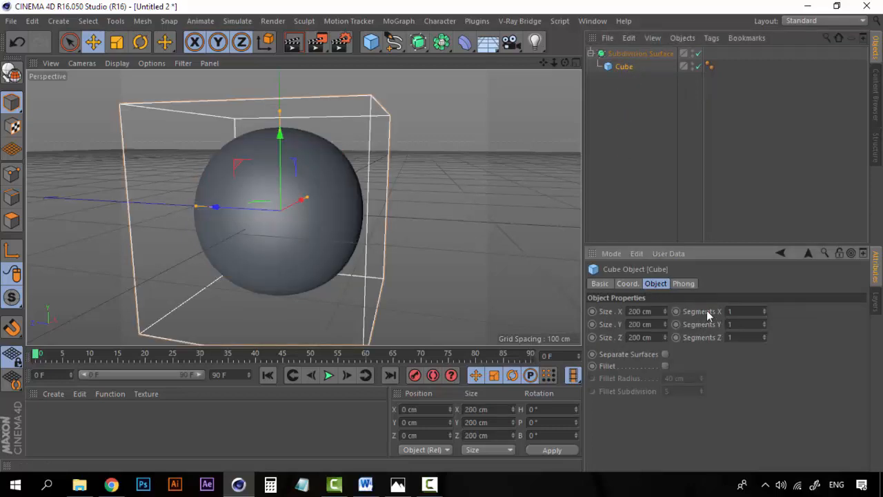
pyautogui.click(765, 323)
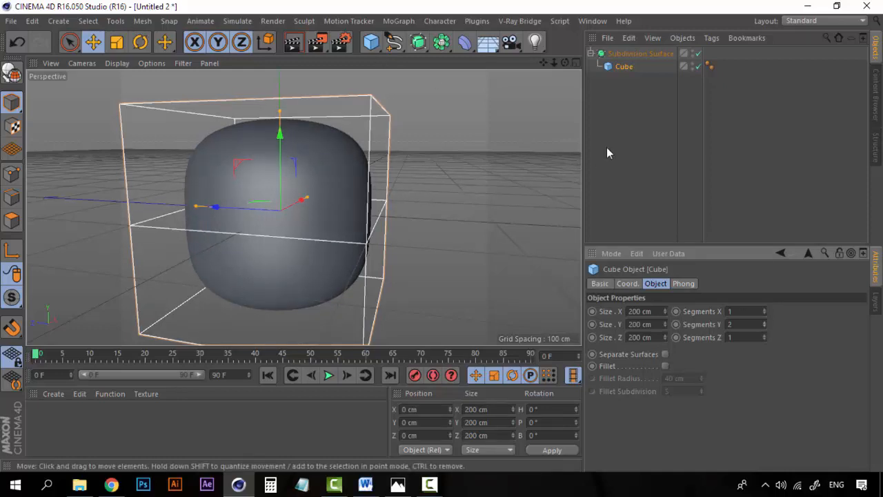
pyautogui.click(766, 322)
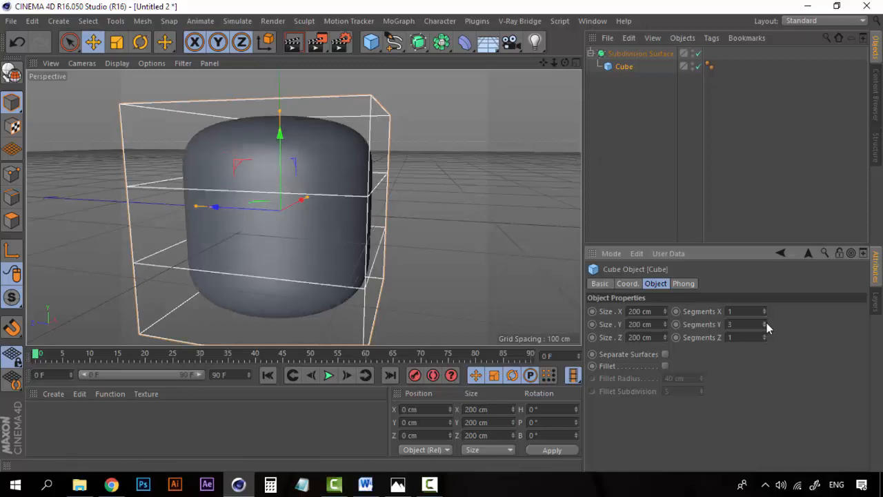
pyautogui.click(766, 322)
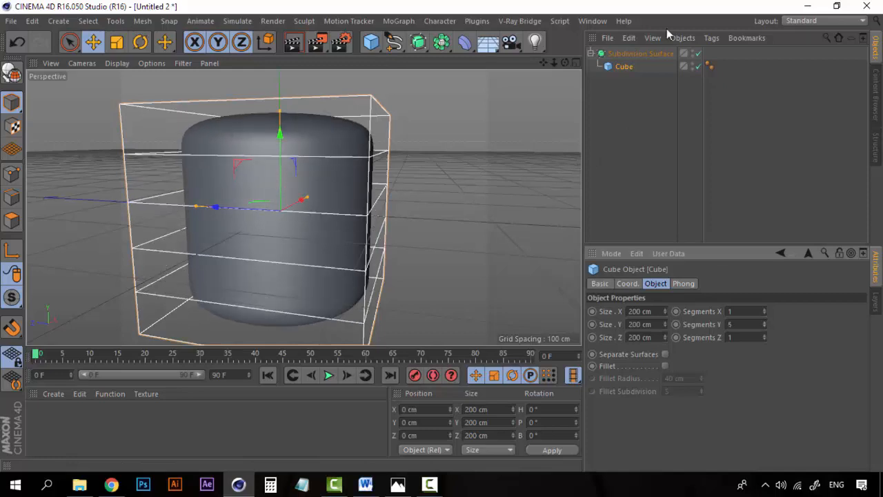
pyautogui.click(698, 53)
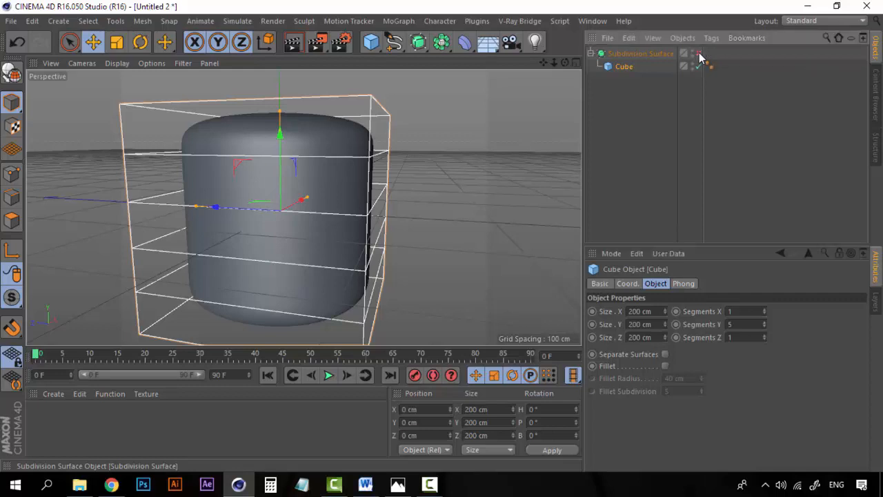
# Step: Set the cube's Segments Z and Segments X to 5
pyautogui.scroll(-5, 351, 247)
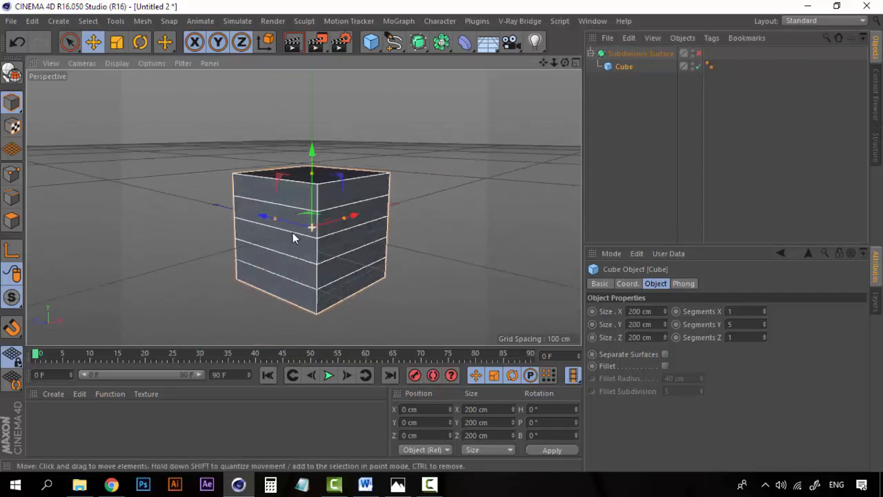
pyautogui.keyDown('alt'); pyautogui.moveTo(292, 234); pyautogui.dragTo(436, 203); pyautogui.keyUp('alt')
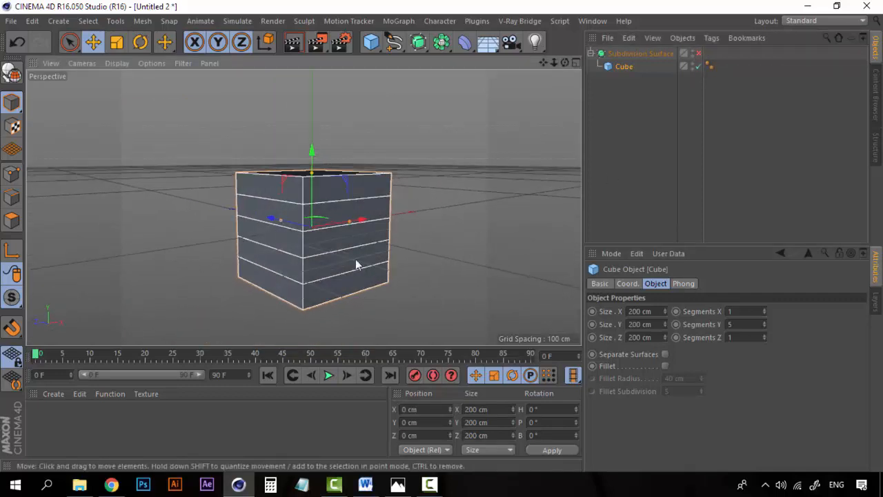
pyautogui.keyDown('alt'); pyautogui.moveTo(334, 253); pyautogui.dragTo(329, 231); pyautogui.keyUp('alt')
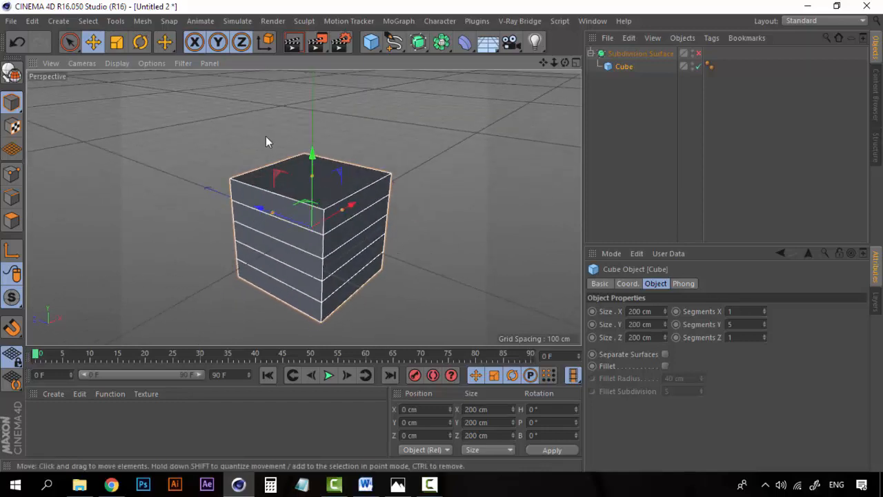
pyautogui.click(765, 336)
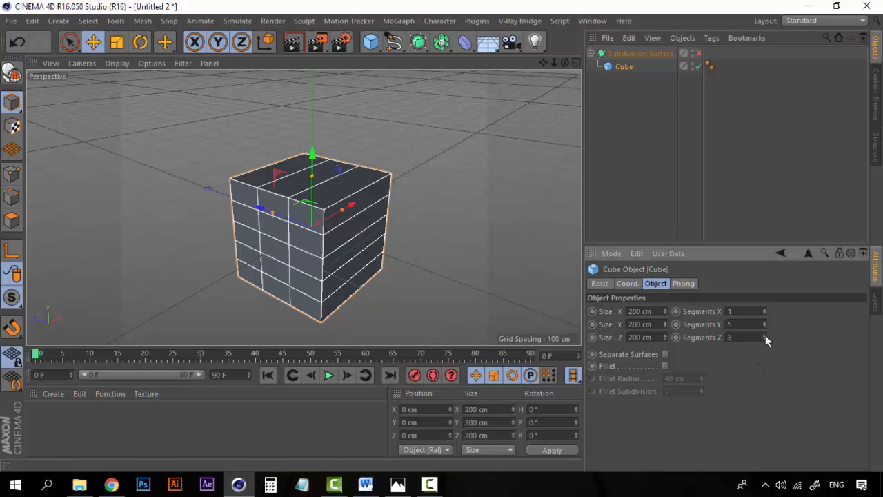
pyautogui.click(766, 335)
pyautogui.click(765, 335)
pyautogui.click(765, 336)
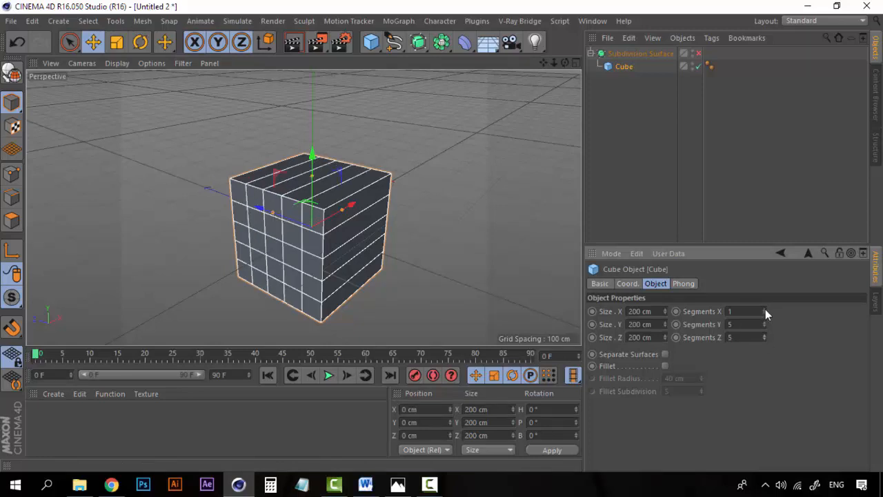
pyautogui.click(766, 309)
pyautogui.click(765, 309)
pyautogui.click(766, 308)
pyautogui.click(767, 309)
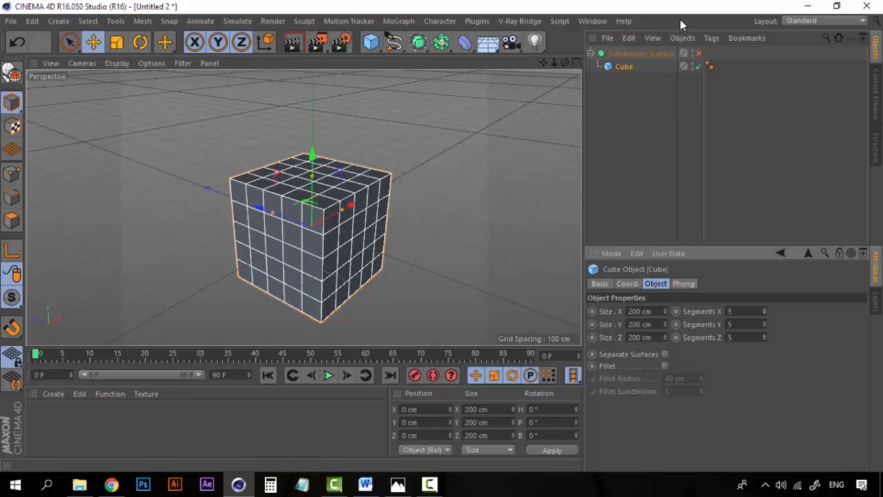
# Step: Enable the Subdivision Surface, deselect everything and inspect the rounded cube from the front
pyautogui.click(698, 53)
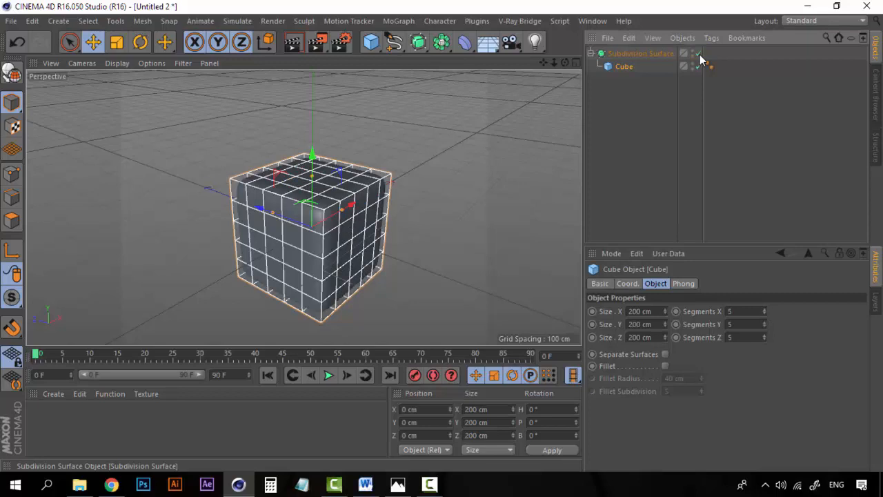
pyautogui.click(614, 128)
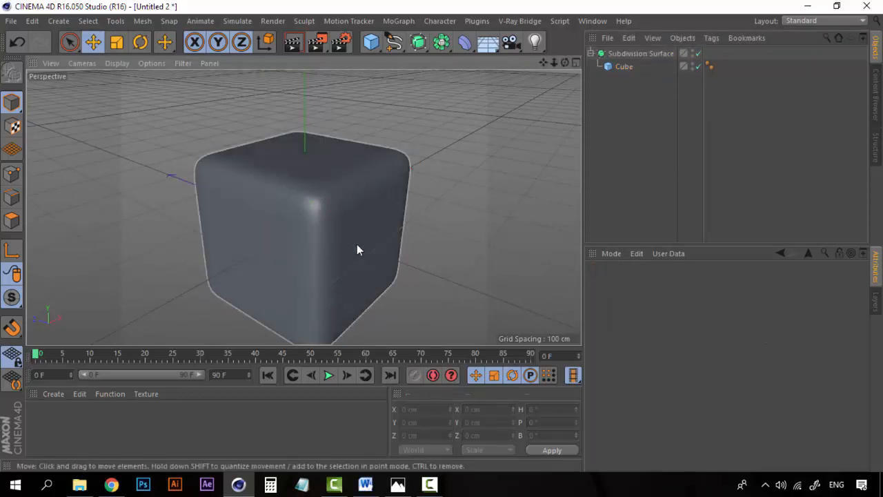
pyautogui.keyDown('alt'); pyautogui.moveTo(357, 245); pyautogui.dragTo(297, 158); pyautogui.keyUp('alt')
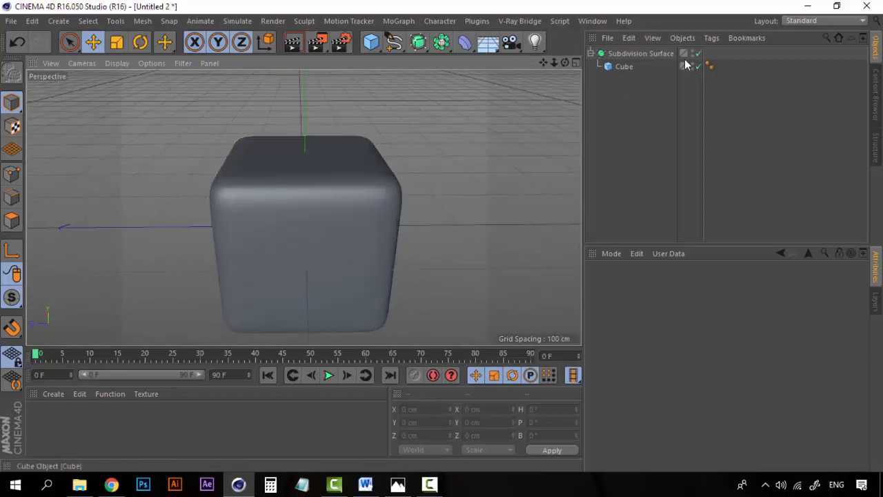
# Step: Set the cube's Segments X, Segments Y and Segments Z to 1
pyautogui.click(622, 66)
pyautogui.doubleClick(755, 313)
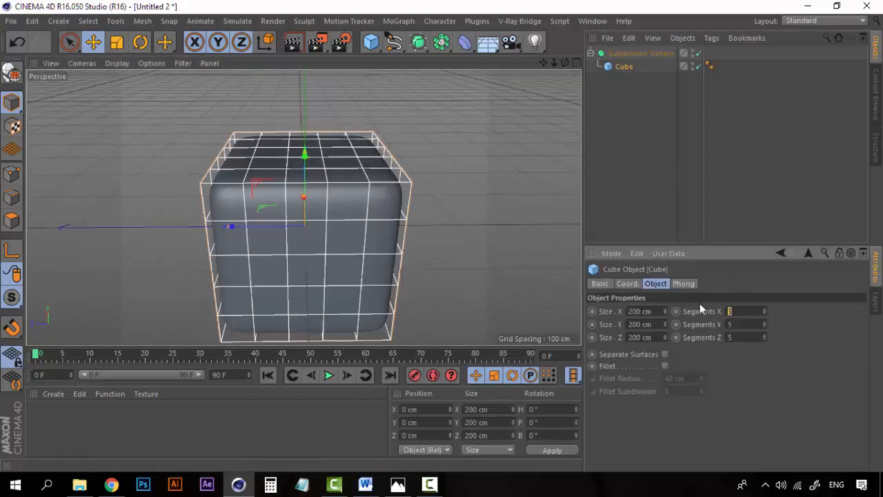
pyautogui.write('1')
pyautogui.press('Tab')
pyautogui.write('1')
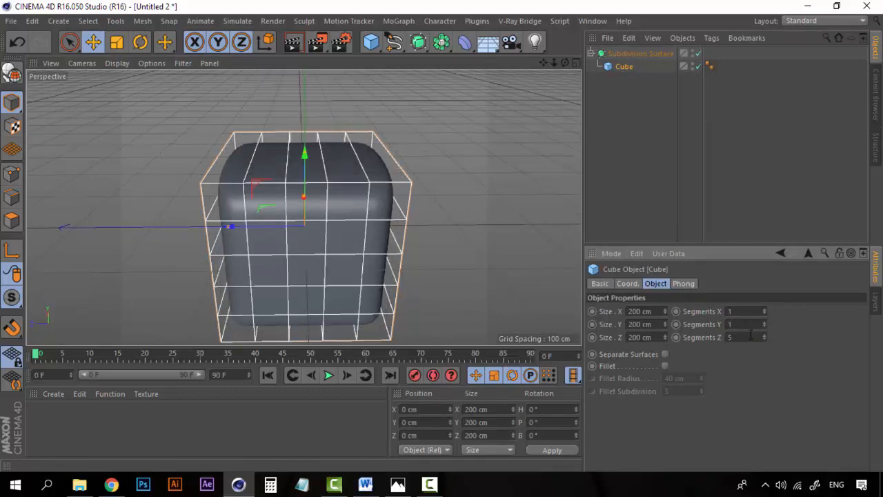
pyautogui.press('Tab')
pyautogui.write('1')
pyautogui.press('Return')
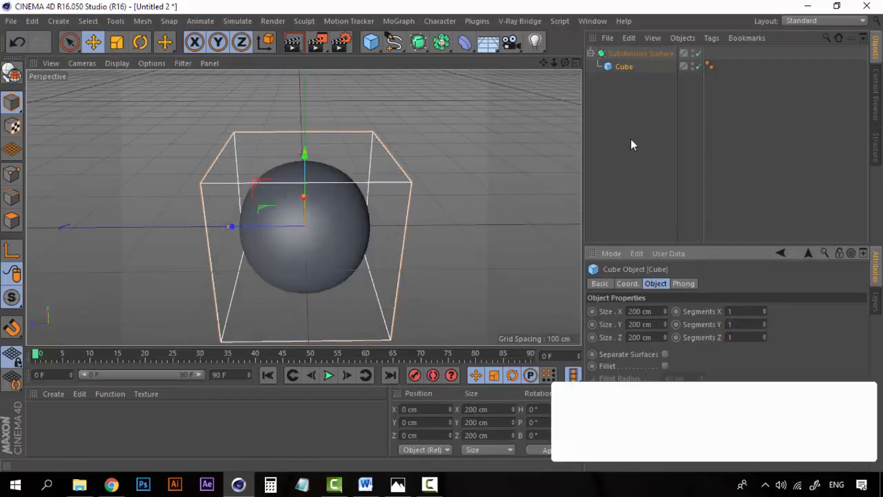
# Step: Compare the shape with the Subdivision Surface selected, deselected, enabled and disabled, leaving it disabled
pyautogui.click(614, 118)
pyautogui.click(637, 55)
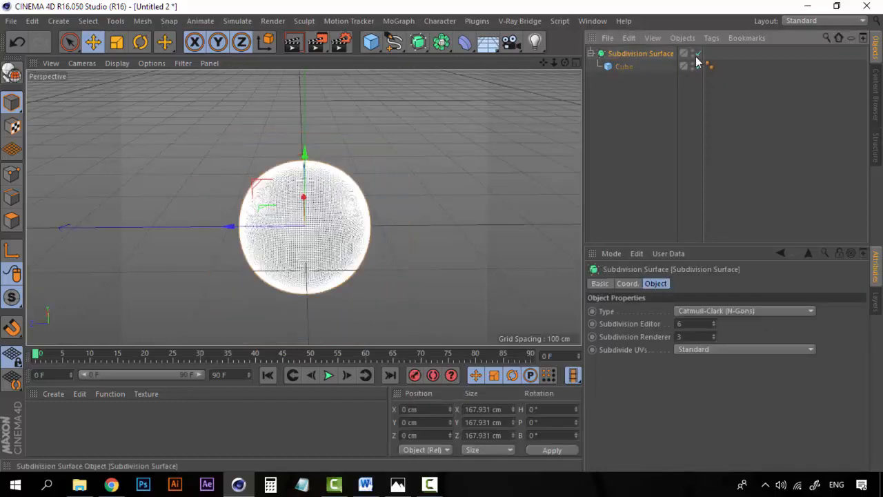
pyautogui.click(657, 100)
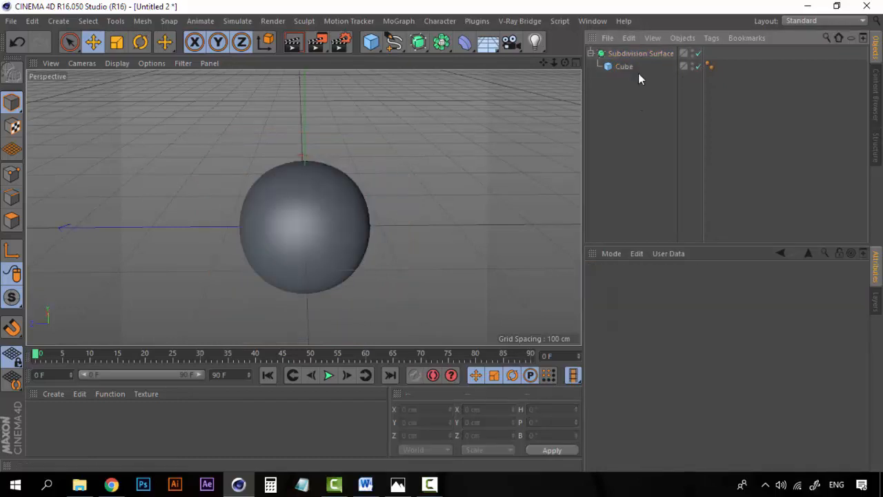
pyautogui.click(699, 54)
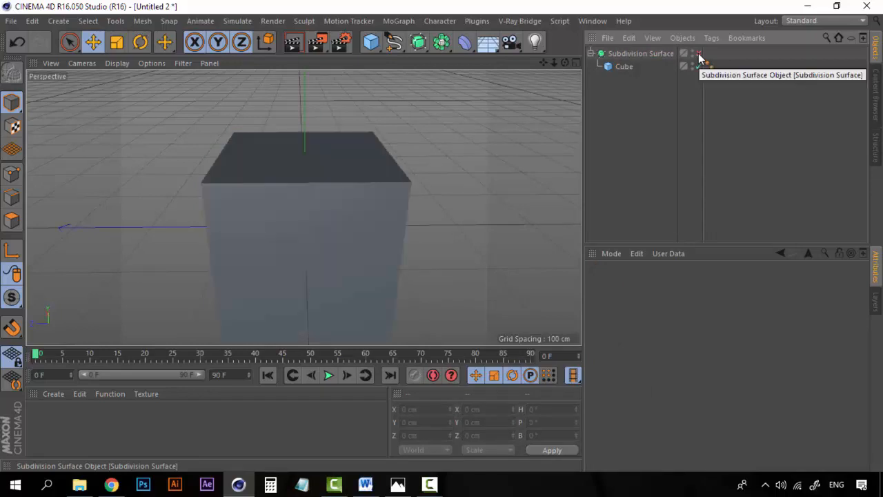
pyautogui.click(698, 53)
pyautogui.click(698, 53)
pyautogui.click(699, 53)
pyautogui.click(698, 53)
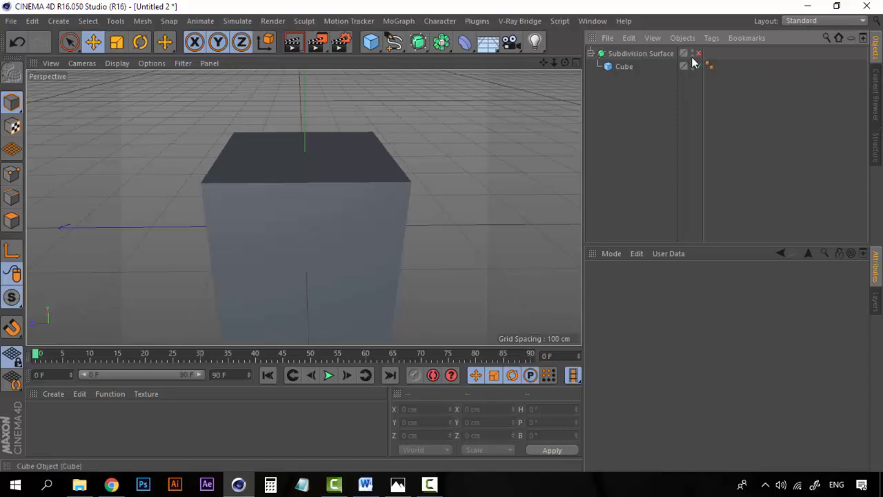
# Step: Move the cube out of the Subdivision Surface's hierarchy, delete the Subdivision Surface and select the cube
pyautogui.click(646, 52)
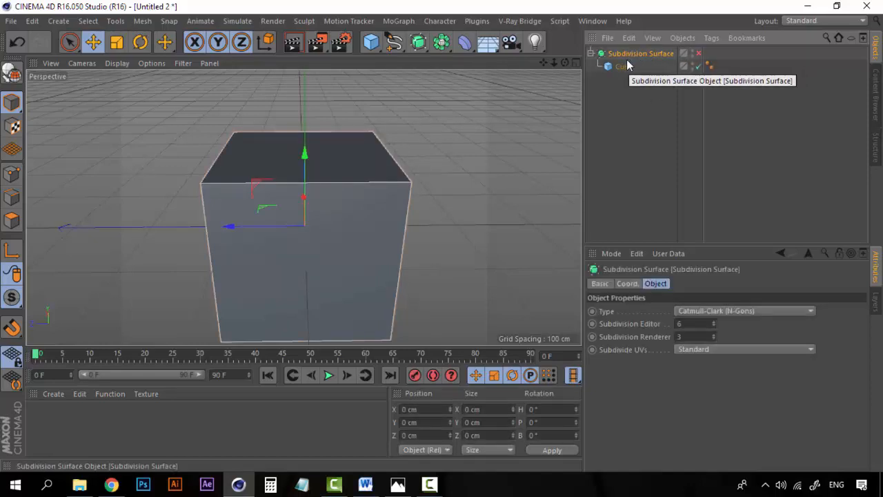
pyautogui.click(625, 64)
pyautogui.click(632, 53)
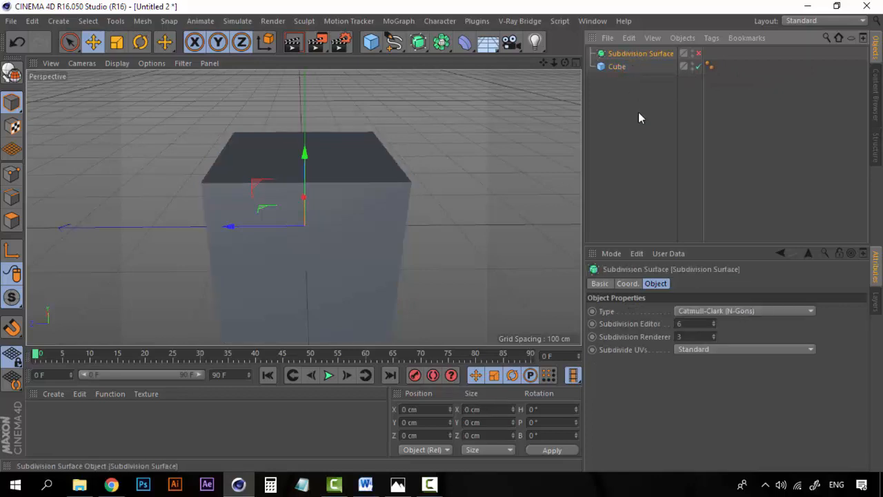
pyautogui.press('Delete')
pyautogui.click(618, 54)
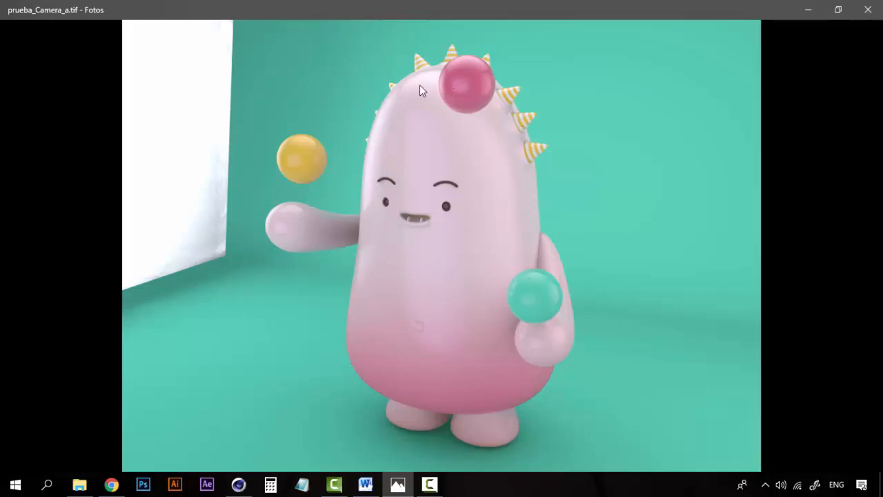
# Step: Return from the monster reference image to Cinema 4D and view the selected cube at an angle
pyautogui.click(815, 8)
pyautogui.click(606, 93)
pyautogui.click(616, 54)
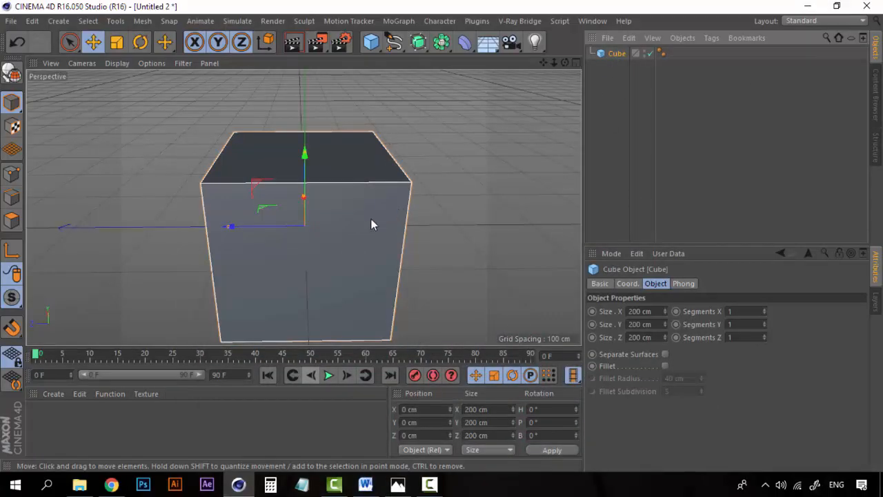
pyautogui.keyDown('alt'); pyautogui.moveTo(363, 220); pyautogui.dragTo(306, 203); pyautogui.keyUp('alt')
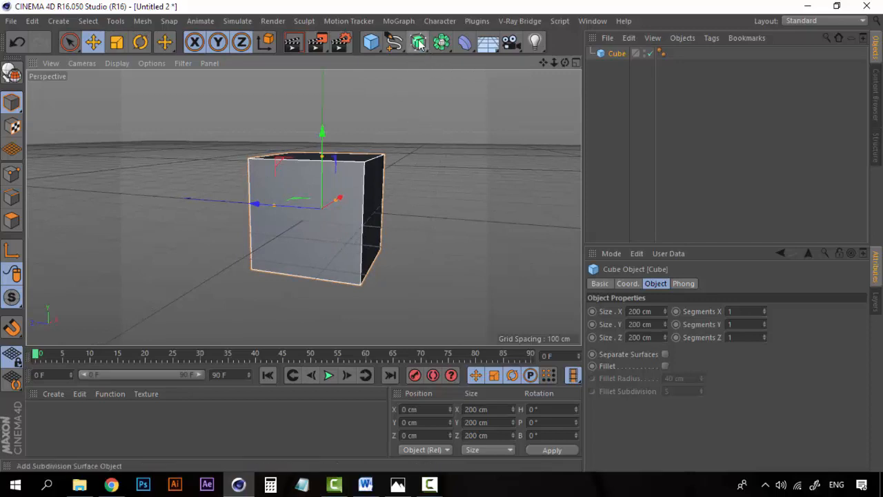
# Step: Try nesting the cube under a new Subdivision Surface, and undo the nesting and the new object
pyautogui.moveTo(418, 43); pyautogui.dragTo(487, 61)
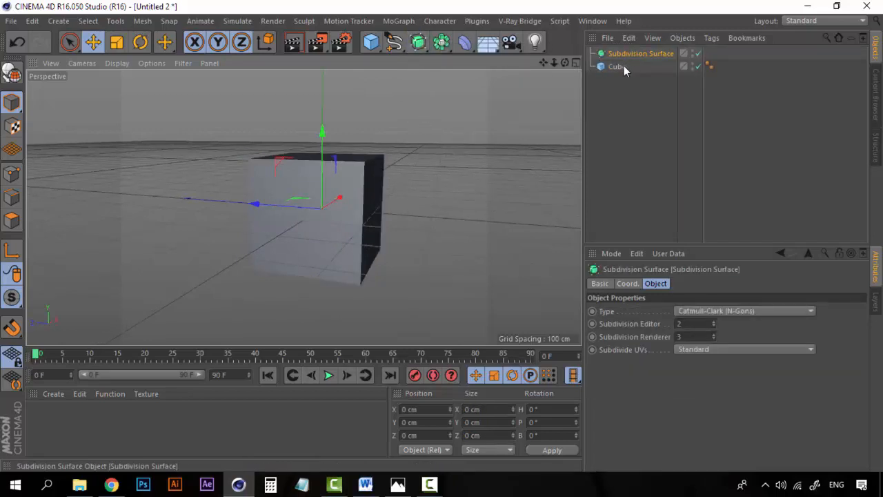
pyautogui.moveTo(618, 66); pyautogui.dragTo(628, 55)
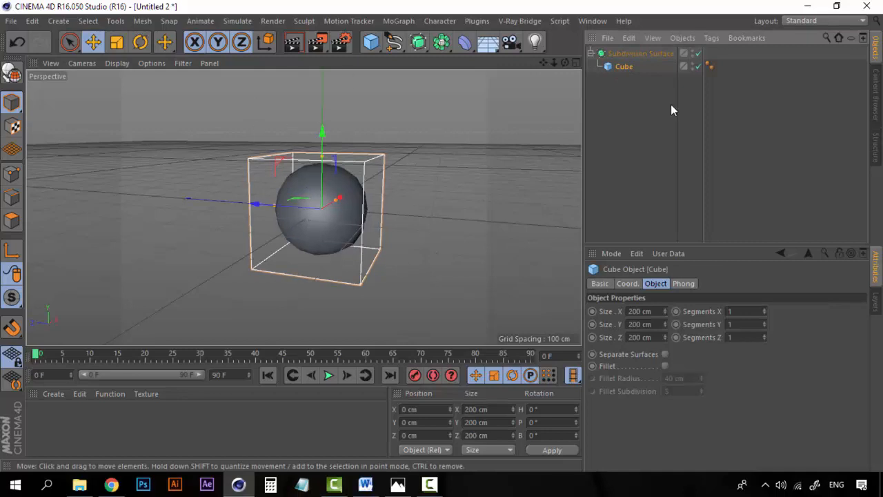
pyautogui.hotkey('ctrl', 'z')
pyautogui.hotkey('ctrl', 'z')
pyautogui.hotkey('ctrl', 'z')
pyautogui.hotkey('ctrl', 'z')
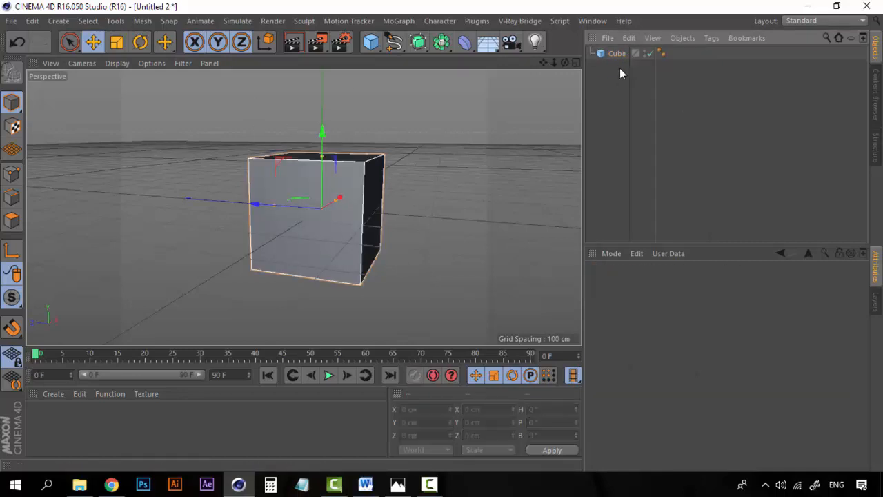
# Step: Switch to Polygons mode with the Live Selection tool, keeping the cube selected
pyautogui.click(616, 54)
pyautogui.keyDown('alt'); pyautogui.moveTo(280, 245); pyautogui.dragTo(349, 196); pyautogui.keyUp('alt')
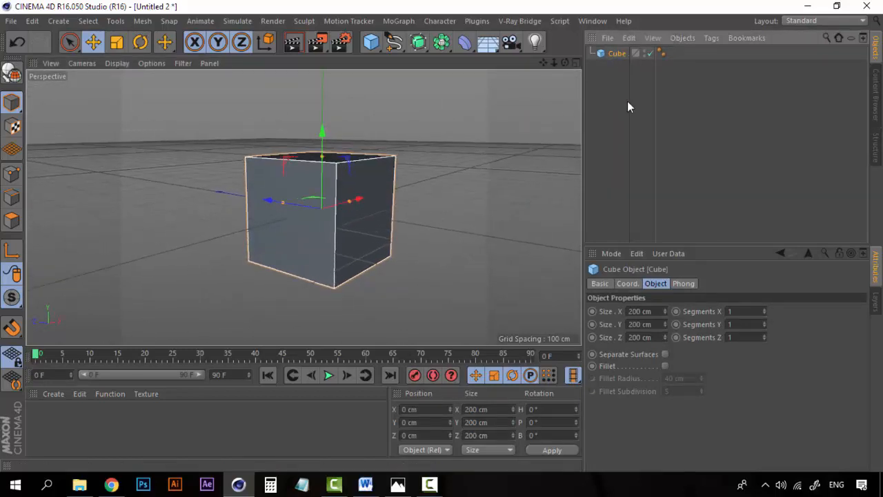
pyautogui.click(9, 220)
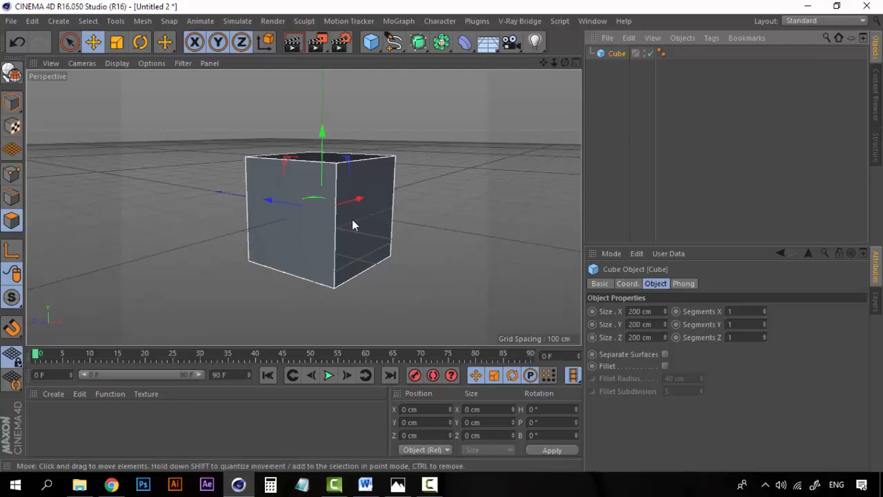
pyautogui.click(69, 42)
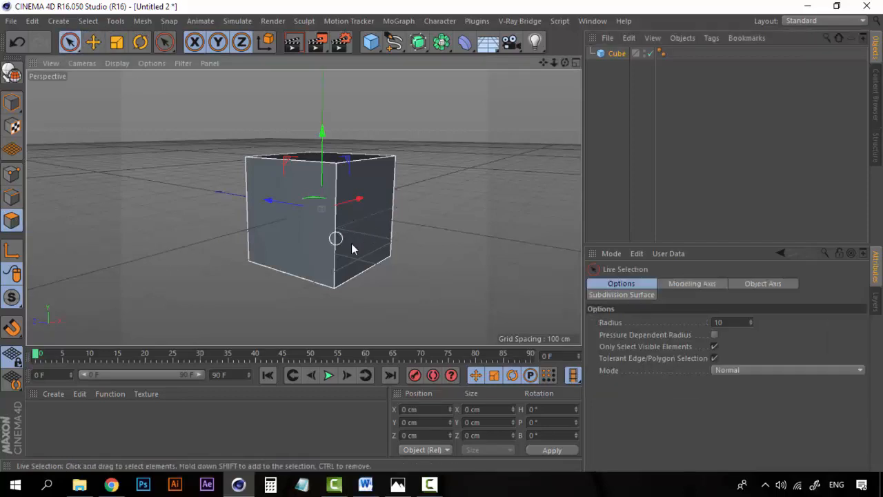
pyautogui.click(619, 53)
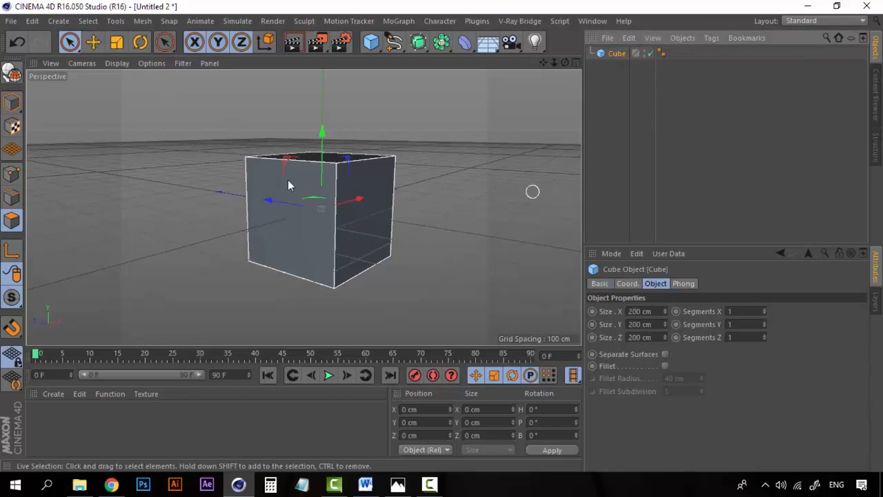
pyautogui.keyDown('alt'); pyautogui.moveTo(276, 135); pyautogui.dragTo(321, 181); pyautogui.keyUp('alt')
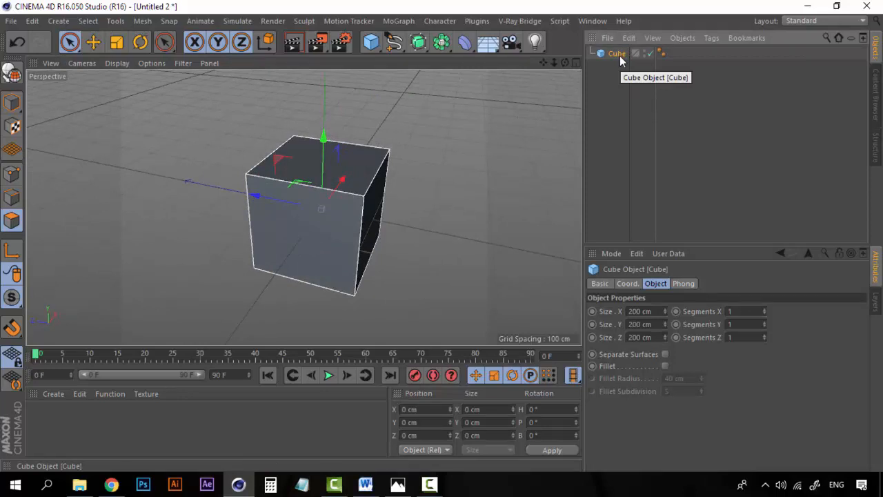
# Step: Convert the cube to an editable polygon object, undo the conversion and apply Make Editable again
pyautogui.click(615, 97)
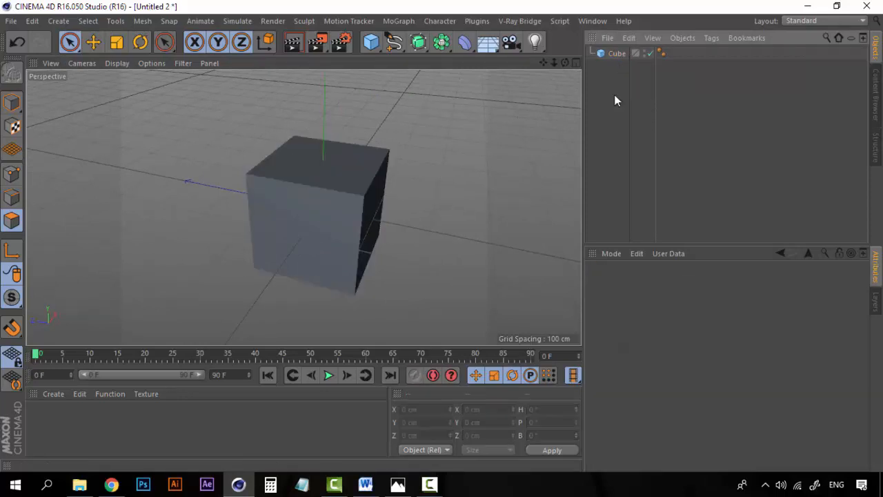
pyautogui.click(617, 53)
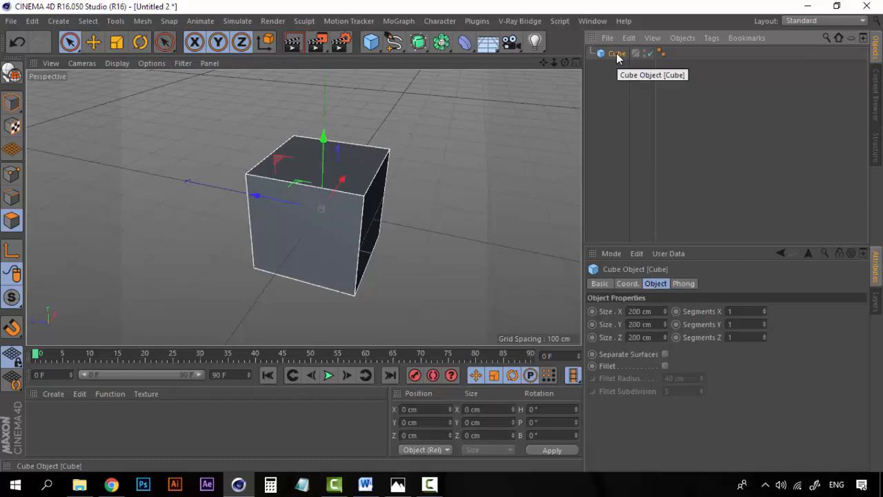
pyautogui.press('c')
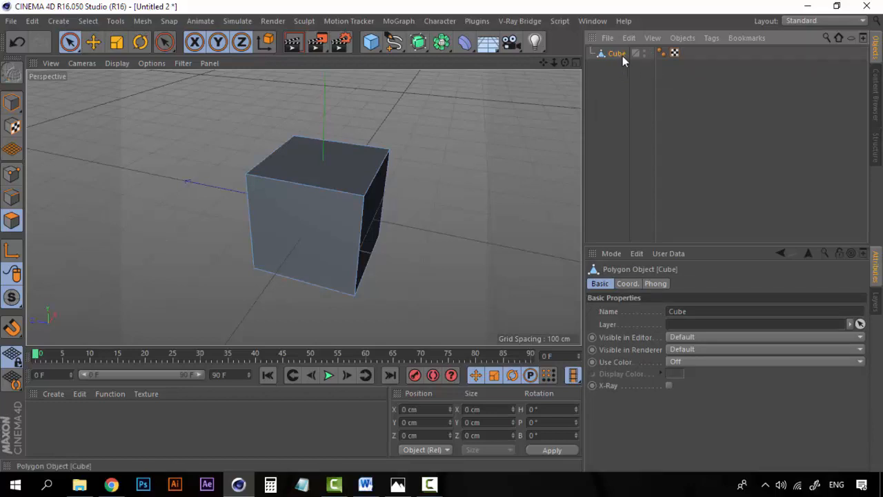
pyautogui.hotkey('ctrl', 'z')
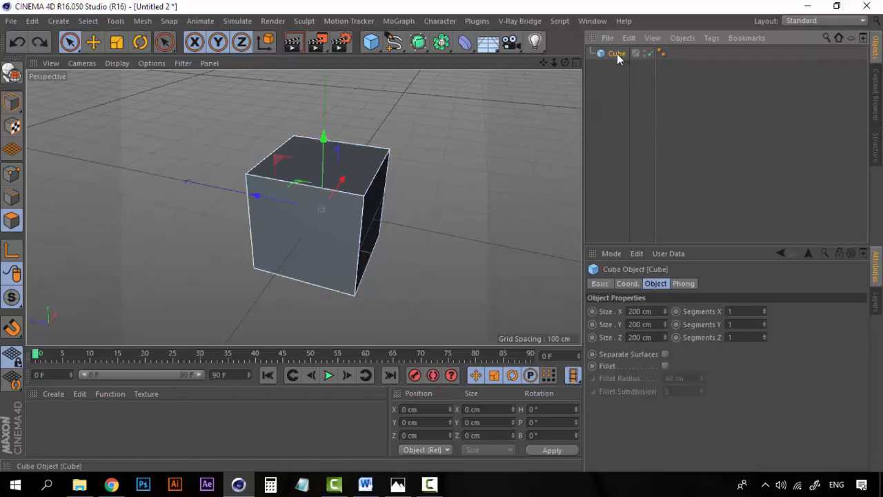
pyautogui.rightClick(617, 54)
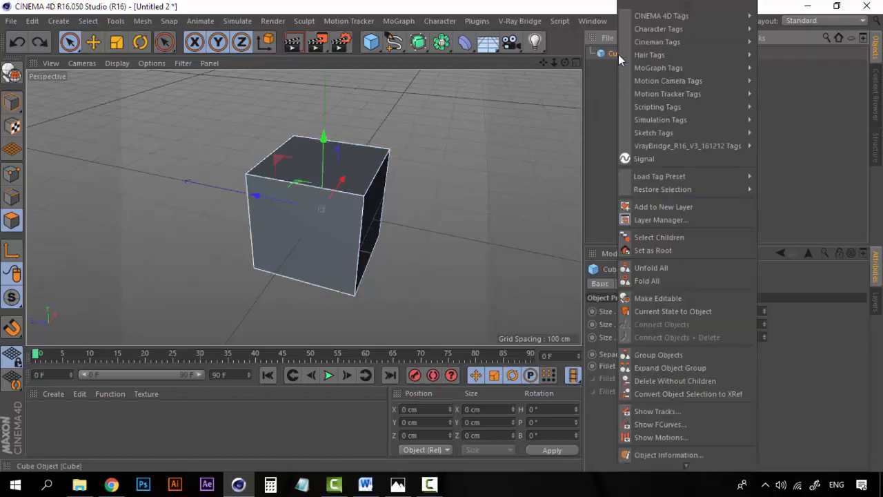
pyautogui.click(670, 299)
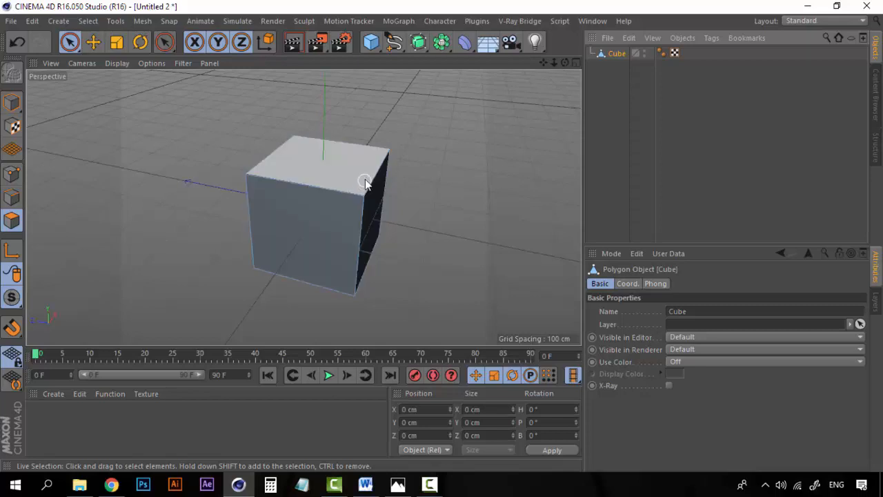
# Step: Switch the interface layout to Modeling, keeping the cube selected
pyautogui.keyDown('alt'); pyautogui.moveTo(400, 224); pyautogui.dragTo(142, 184); pyautogui.keyUp('alt')
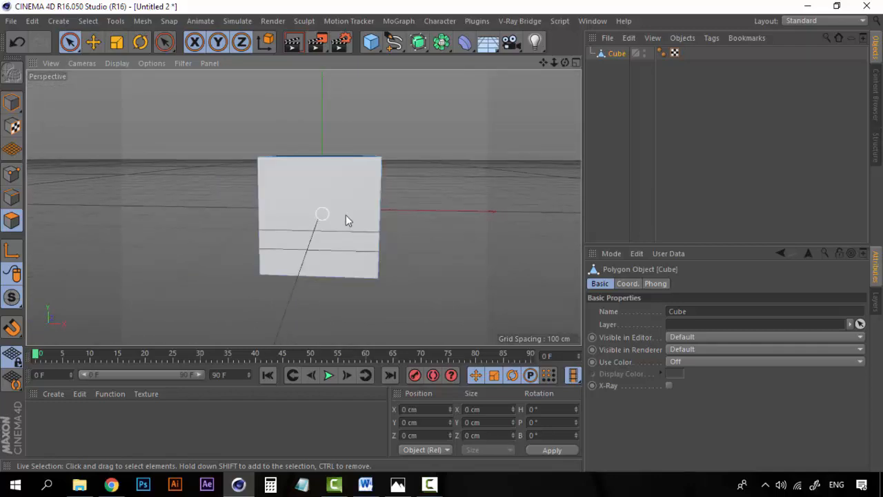
pyautogui.keyDown('alt'); pyautogui.moveTo(355, 216); pyautogui.dragTo(344, 252); pyautogui.keyUp('alt')
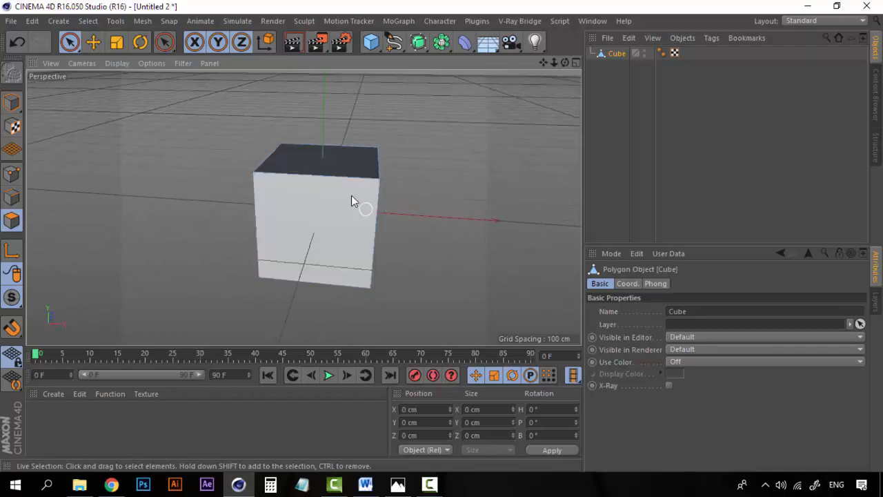
pyautogui.keyDown('alt'); pyautogui.moveTo(385, 205); pyautogui.dragTo(373, 241); pyautogui.keyUp('alt')
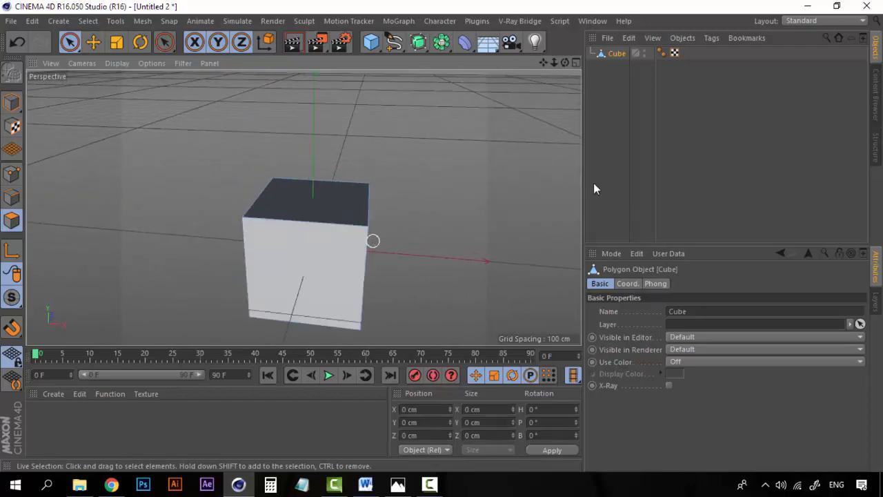
pyautogui.click(860, 23)
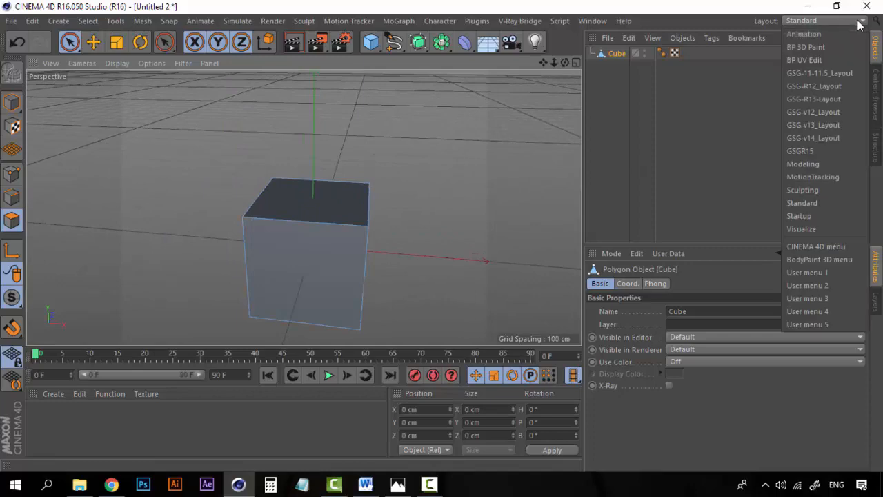
pyautogui.click(821, 170)
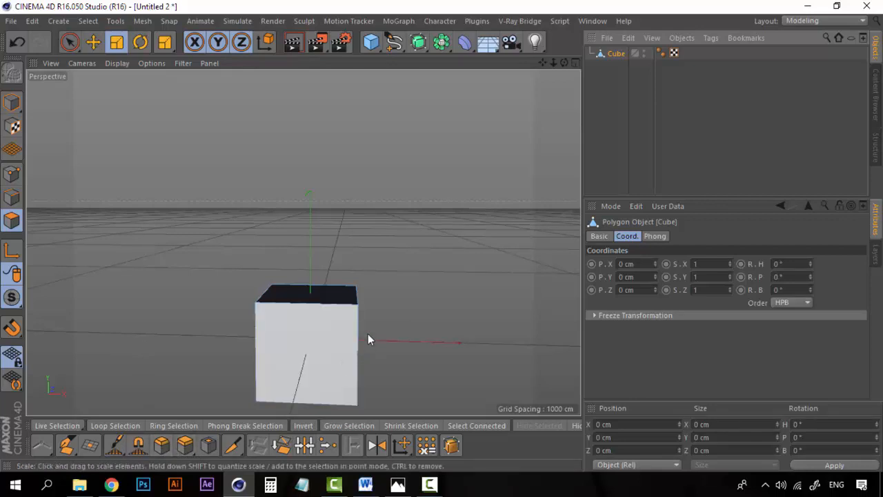
pyautogui.click(600, 84)
pyautogui.click(620, 54)
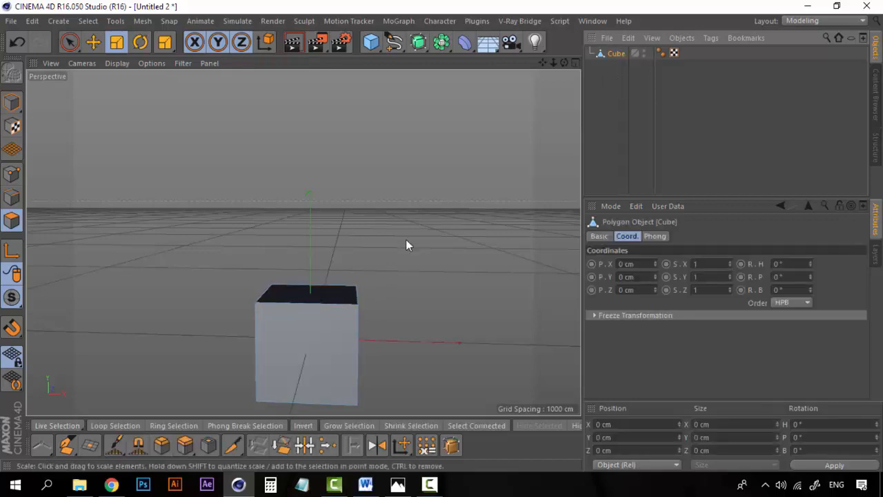
# Step: Bevel the cube's top polygon in Polygons mode with offset and extrusion of about 67 cm to form a tapered top
pyautogui.scroll(1, 361, 305)
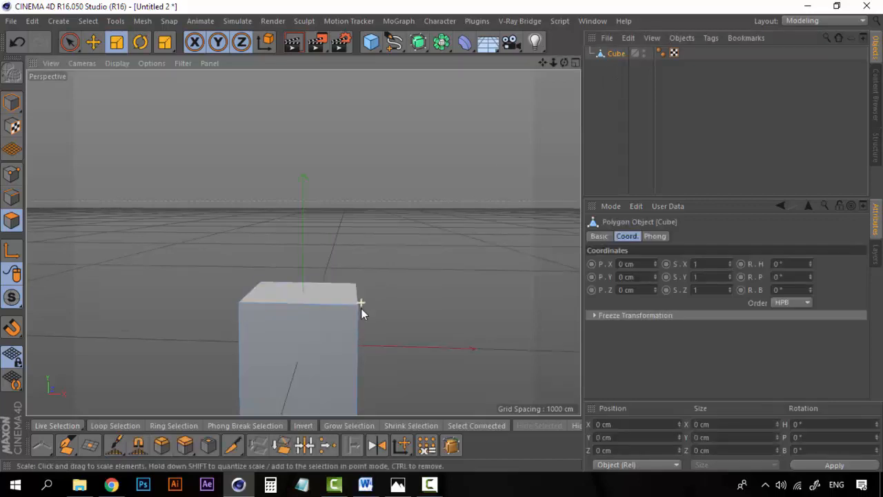
pyautogui.click(161, 447)
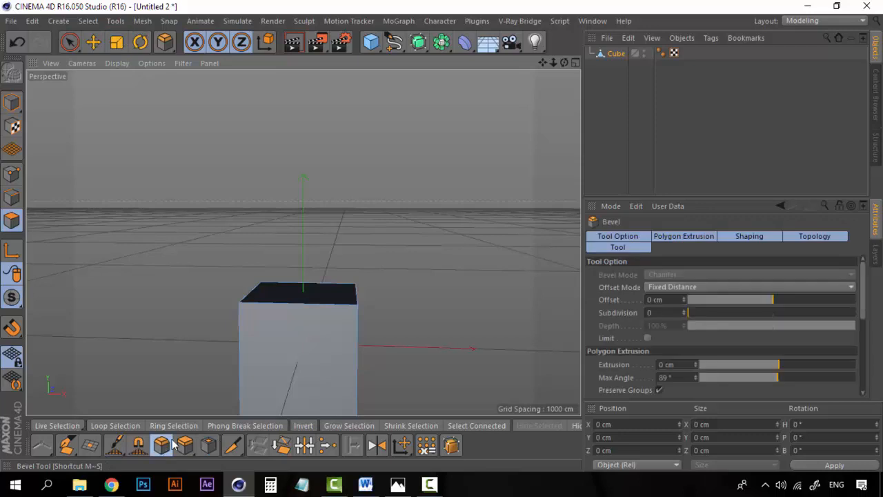
pyautogui.click(11, 222)
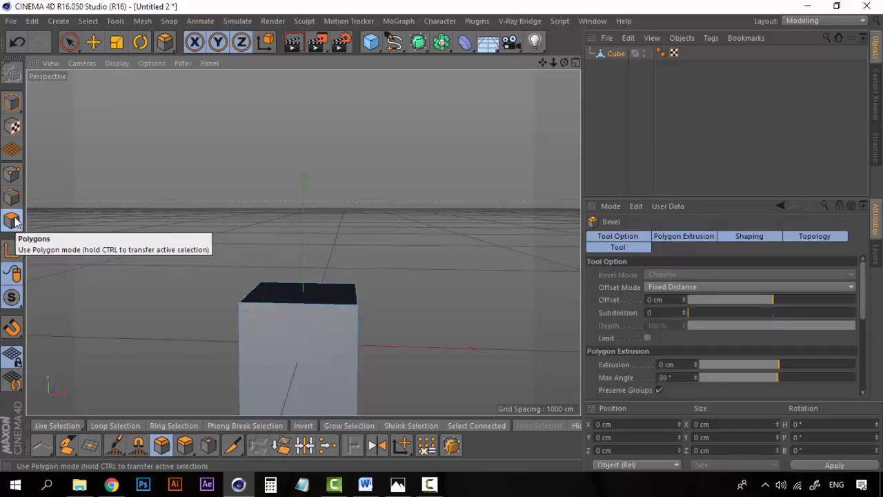
pyautogui.keyDown('alt'); pyautogui.moveTo(310, 310); pyautogui.dragTo(391, 283); pyautogui.keyUp('alt')
pyautogui.keyDown('alt'); pyautogui.moveTo(263, 296); pyautogui.dragTo(348, 327); pyautogui.keyUp('alt')
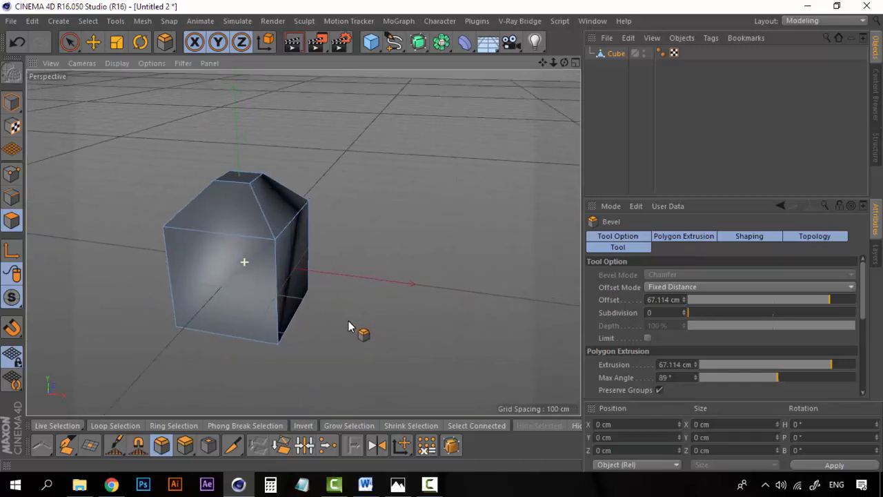
# Step: In Points mode, select the two bottom points on the cube's +X side and move them outward to about X 157 cm
pyautogui.click(11, 177)
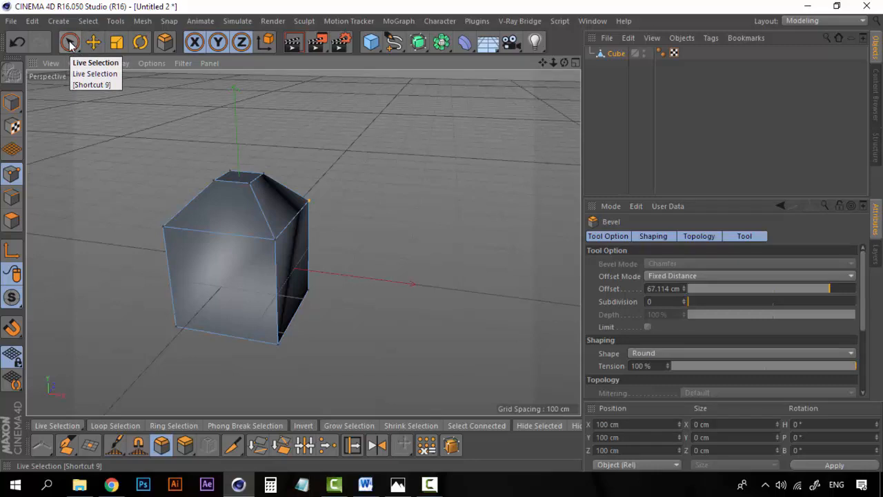
pyautogui.click(69, 43)
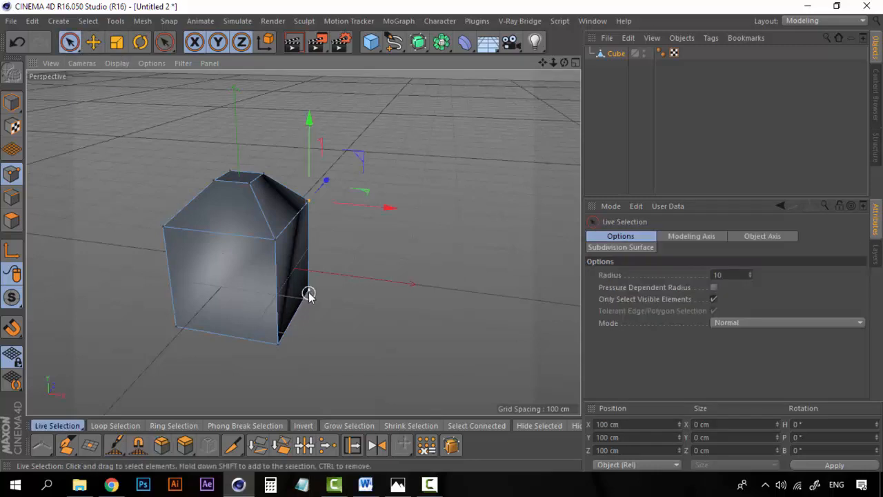
pyautogui.click(279, 342)
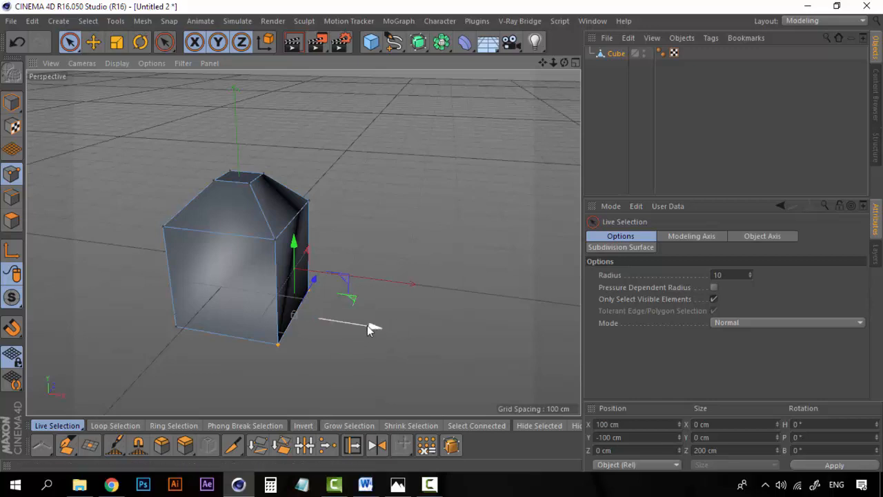
pyautogui.moveTo(370, 330); pyautogui.dragTo(404, 332)
# Step: Select the two bottom points on the cube's -X side and move them outward to about X -160 cm
pyautogui.keyDown('alt'); pyautogui.moveTo(290, 316); pyautogui.dragTo(331, 265); pyautogui.keyUp('alt')
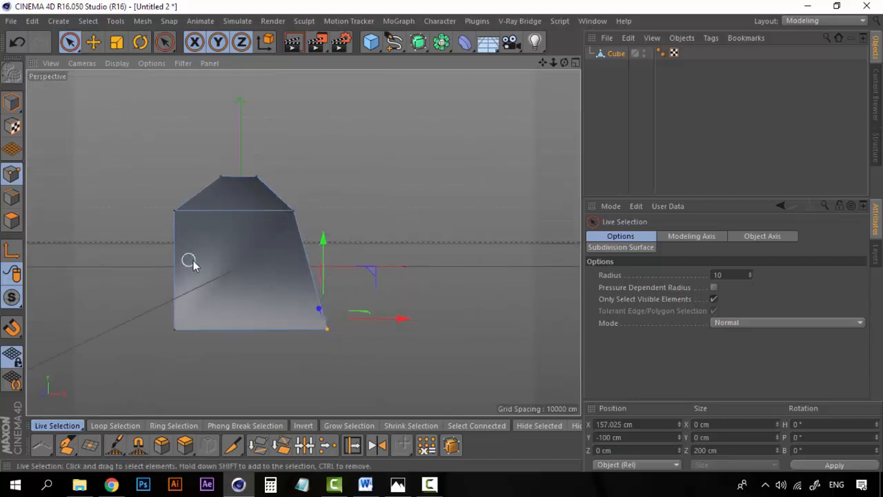
pyautogui.keyDown('alt'); pyautogui.moveTo(189, 260); pyautogui.dragTo(225, 285); pyautogui.keyUp('alt')
pyautogui.click(208, 348)
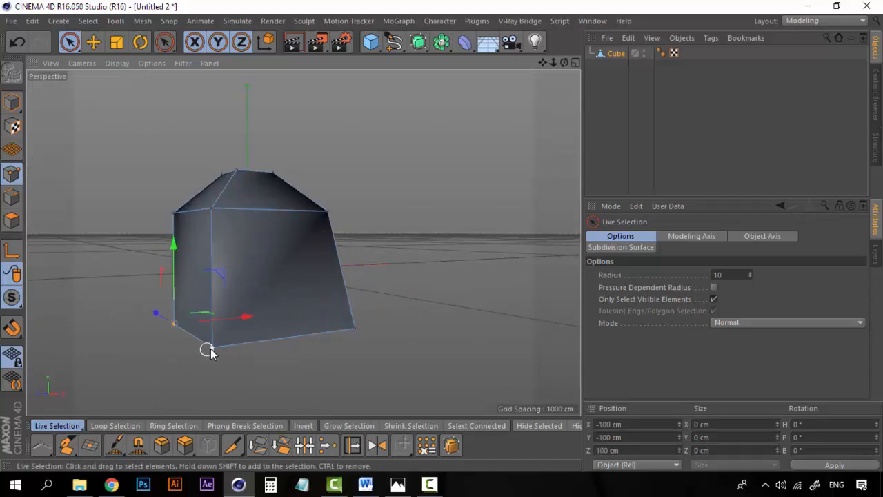
pyautogui.moveTo(265, 332); pyautogui.dragTo(225, 336)
pyautogui.keyDown('alt'); pyautogui.moveTo(295, 320); pyautogui.dragTo(262, 321); pyautogui.keyUp('alt')
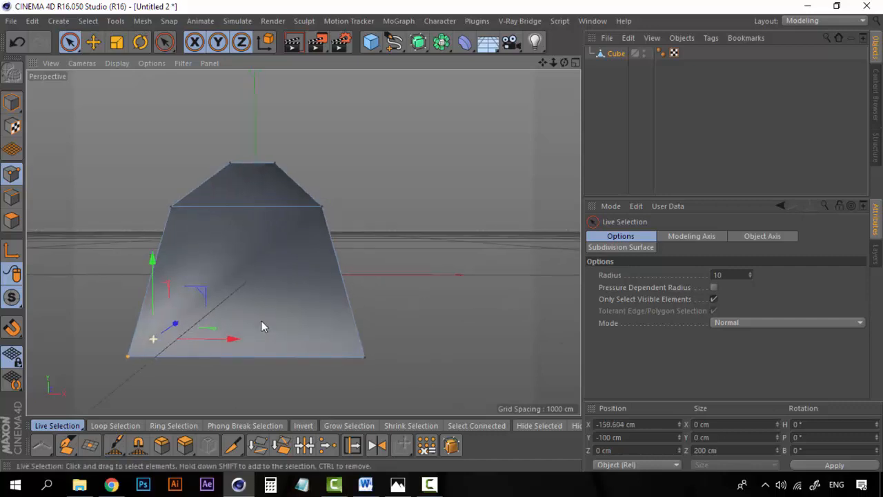
pyautogui.scroll(-3, 275, 325)
pyautogui.scroll(1, 276, 324)
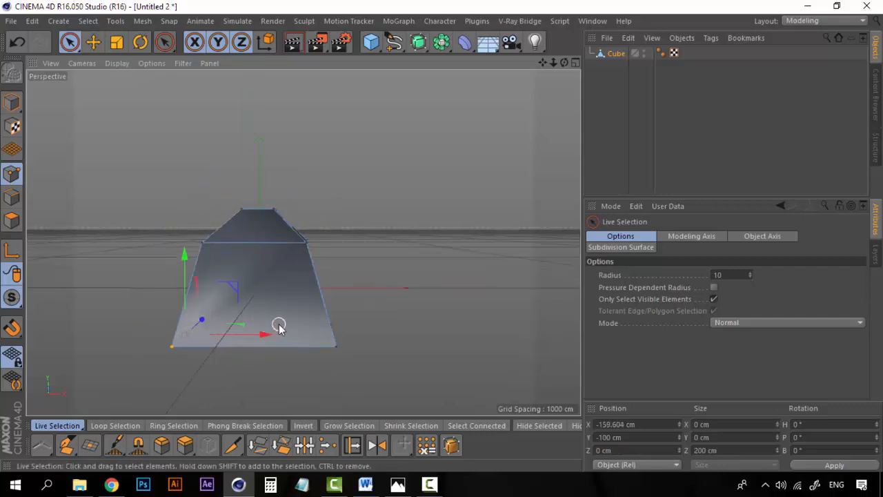
pyautogui.scroll(1, 279, 328)
# Step: Add a Subdivision Surface and nest the cube under it to smooth the body
pyautogui.click(619, 89)
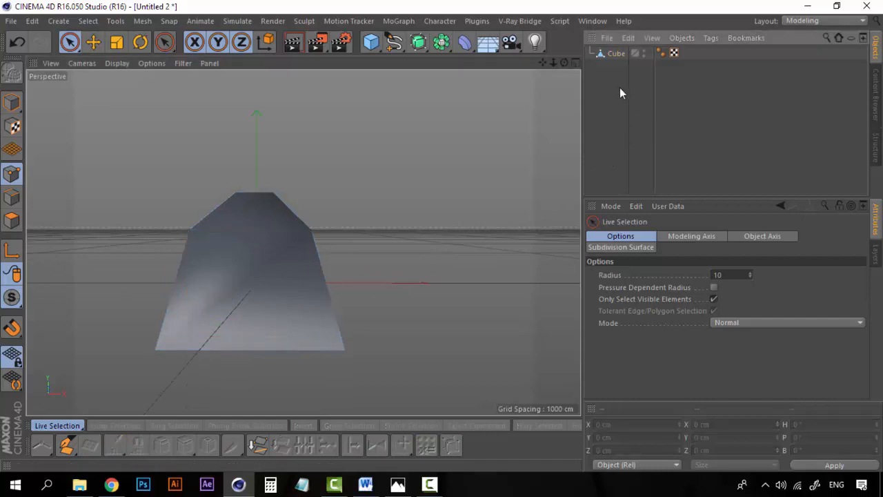
pyautogui.click(418, 43)
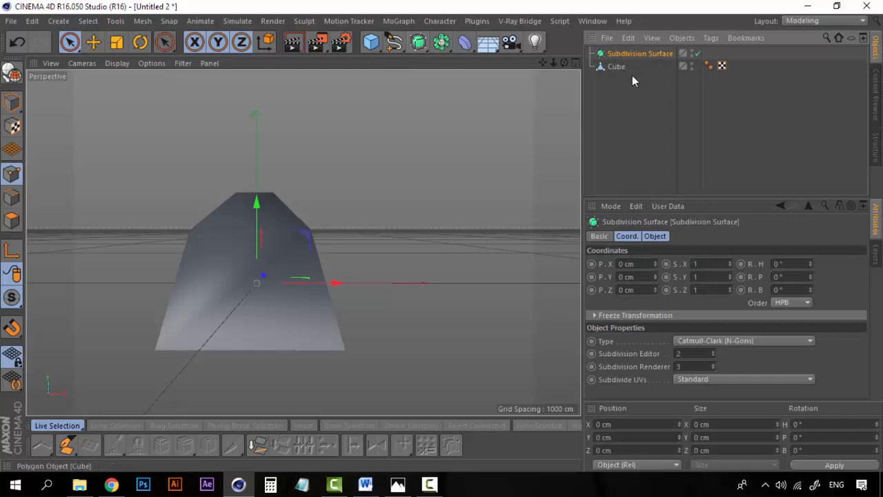
pyautogui.moveTo(616, 65); pyautogui.dragTo(639, 54)
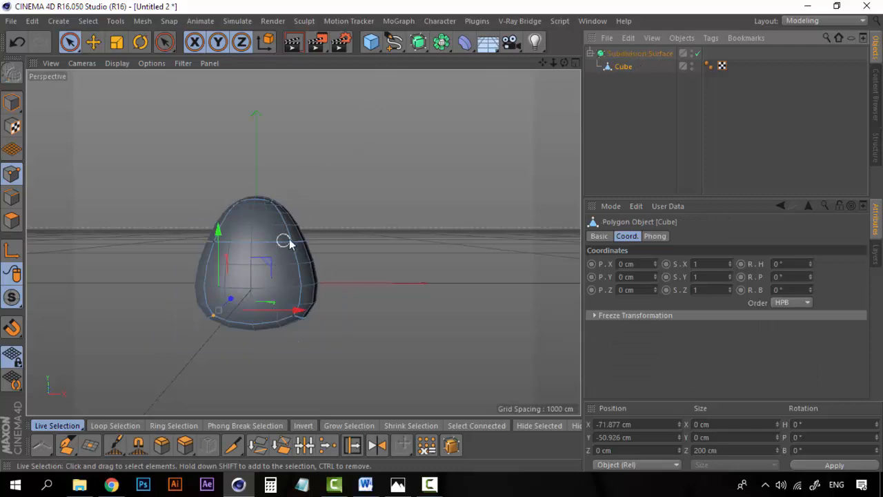
pyautogui.click(369, 242)
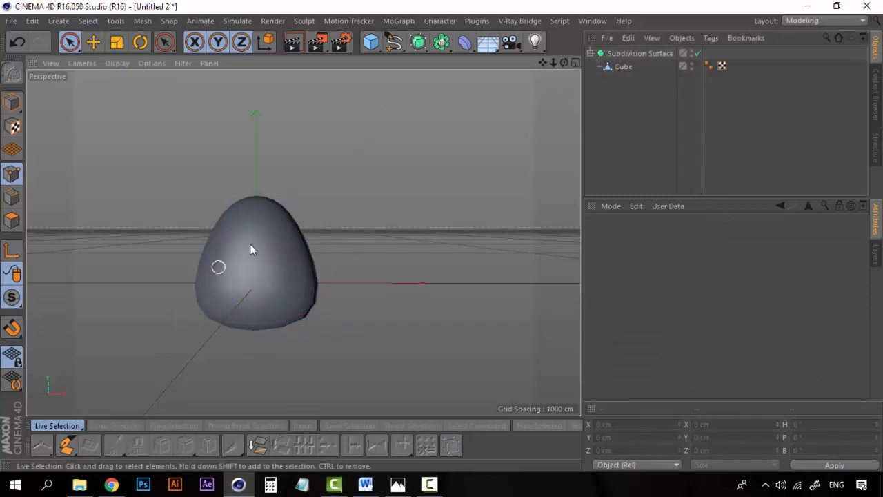
pyautogui.scroll(4, 290, 248)
pyautogui.keyDown('alt'); pyautogui.moveTo(289, 277); pyautogui.dragTo(281, 335); pyautogui.keyUp('alt')
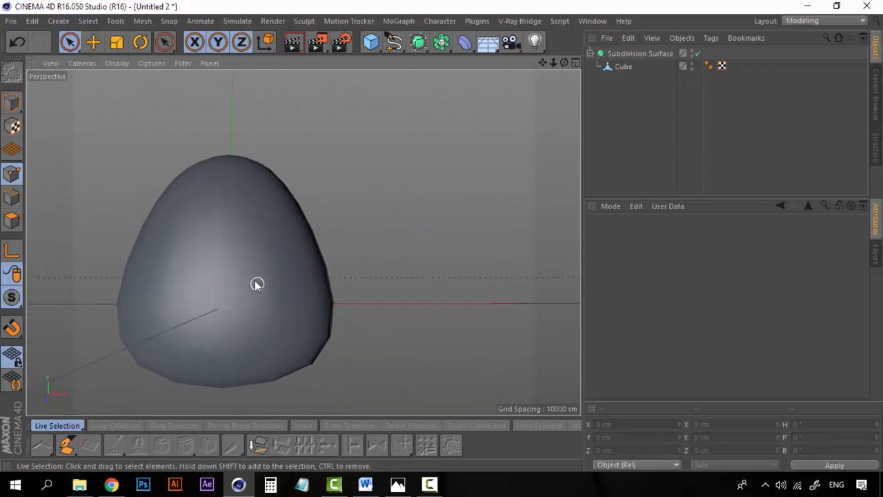
pyautogui.scroll(-4, 255, 283)
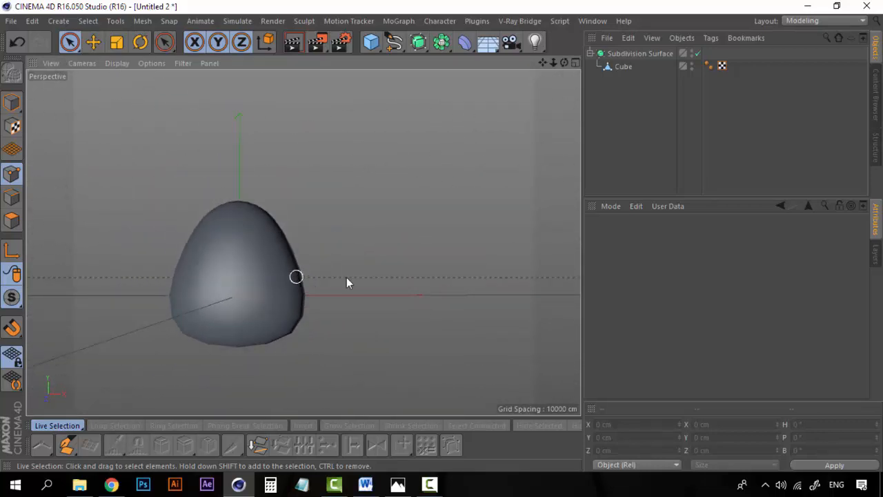
# Step: Set the Subdivision Surface's editor subdivision to 6 and deselect it
pyautogui.click(651, 54)
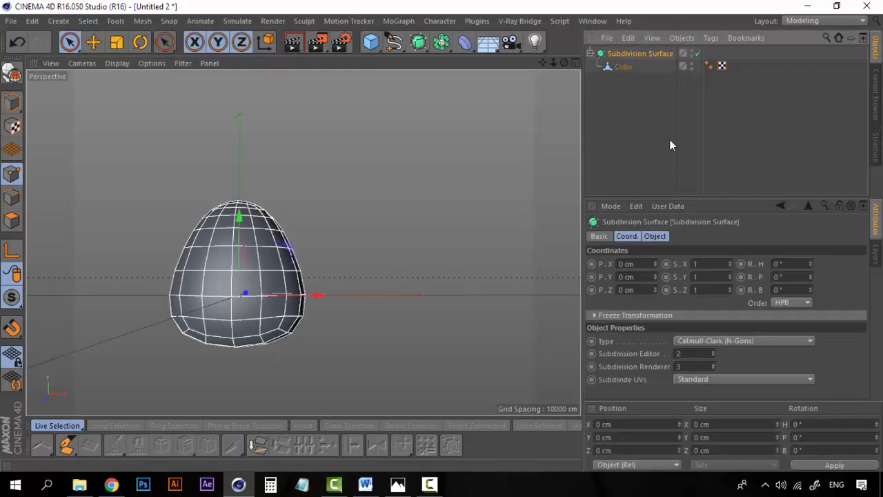
pyautogui.click(698, 354)
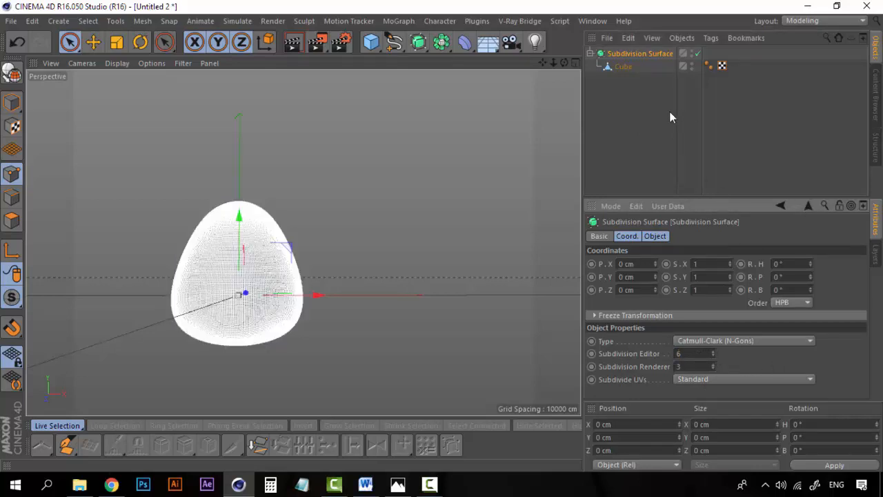
pyautogui.click(547, 196)
pyautogui.scroll(3, 241, 303)
pyautogui.scroll(-6, 258, 301)
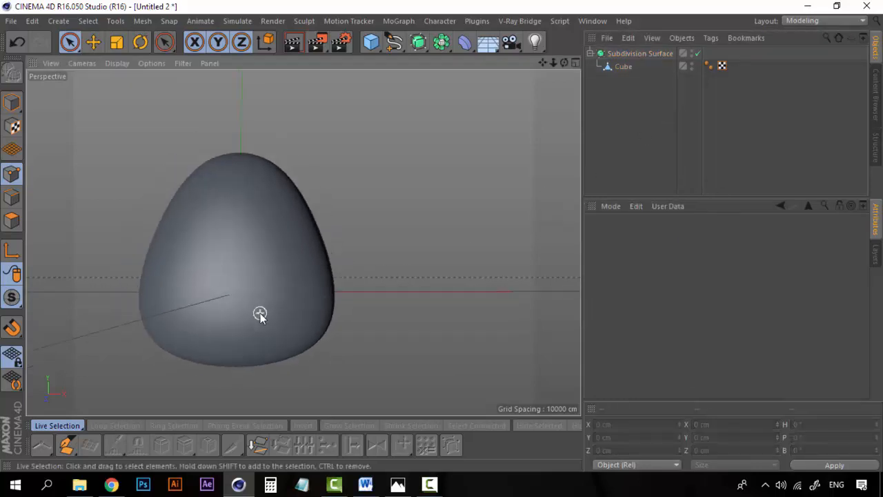
pyautogui.scroll(2, 260, 302)
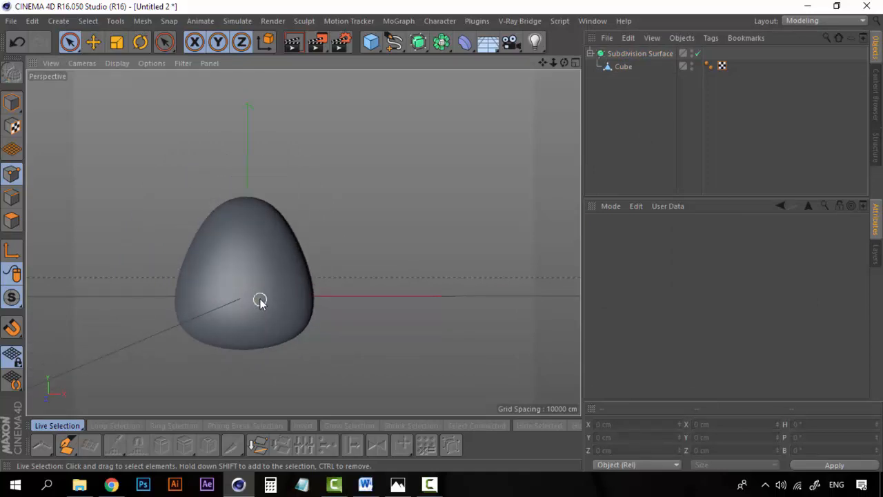
# Step: Compare the body's shape with the monster reference image in Photos, and return to Cinema 4D
pyautogui.click(626, 59)
pyautogui.click(622, 67)
pyautogui.click(617, 133)
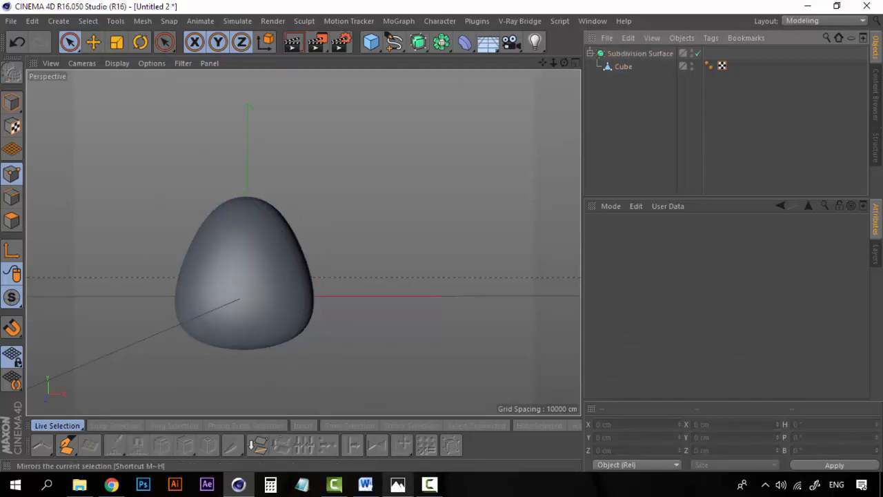
pyautogui.click(397, 485)
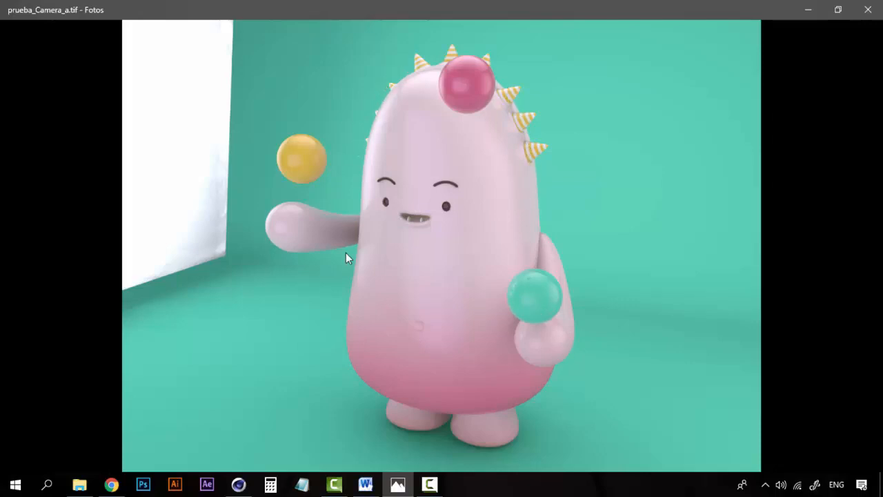
pyautogui.click(808, 10)
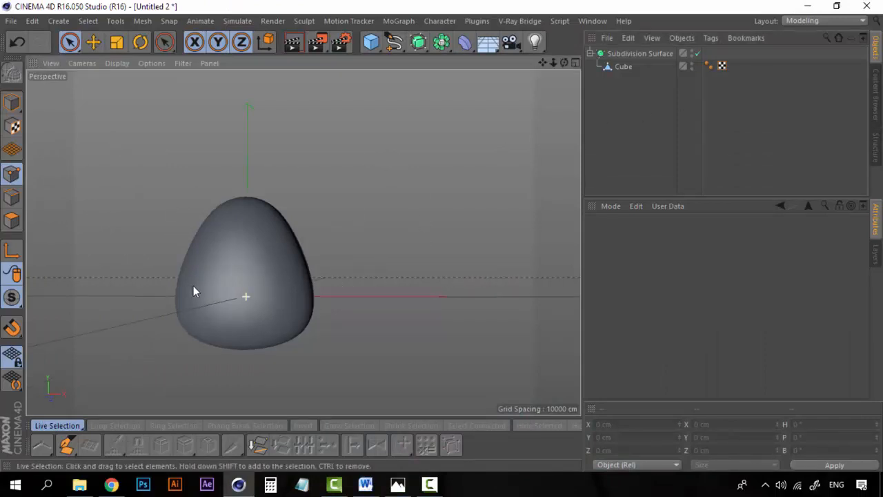
# Step: Switch the cube to polygon mode and move its lower +X side polygon slightly outward along its normal
pyautogui.keyDown('alt'); pyautogui.moveTo(198, 270); pyautogui.dragTo(232, 288, button='middle'); pyautogui.keyUp('alt')
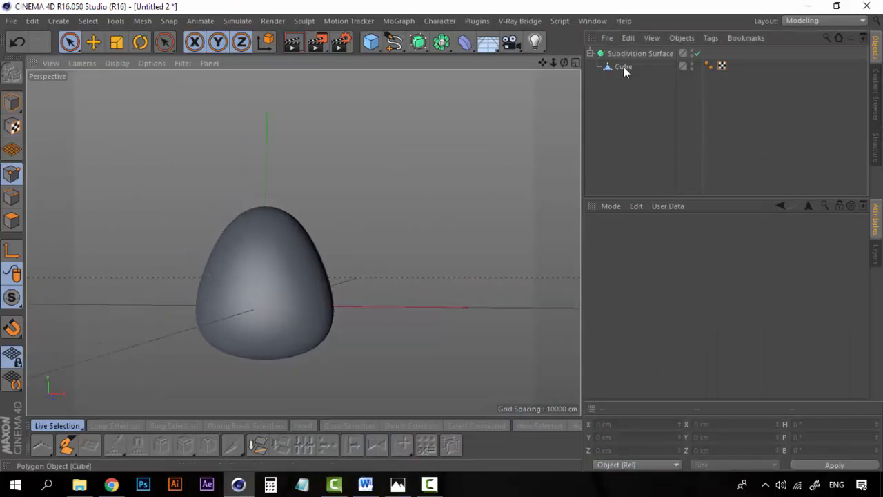
pyautogui.click(624, 67)
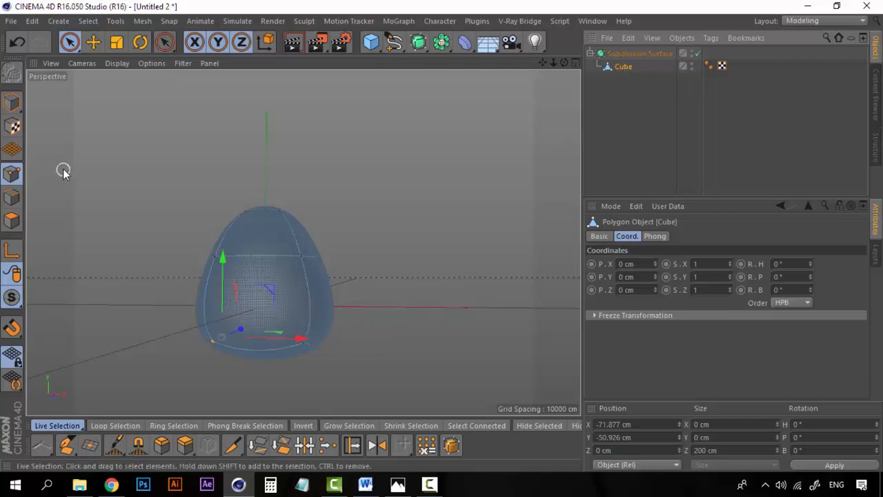
pyautogui.click(13, 221)
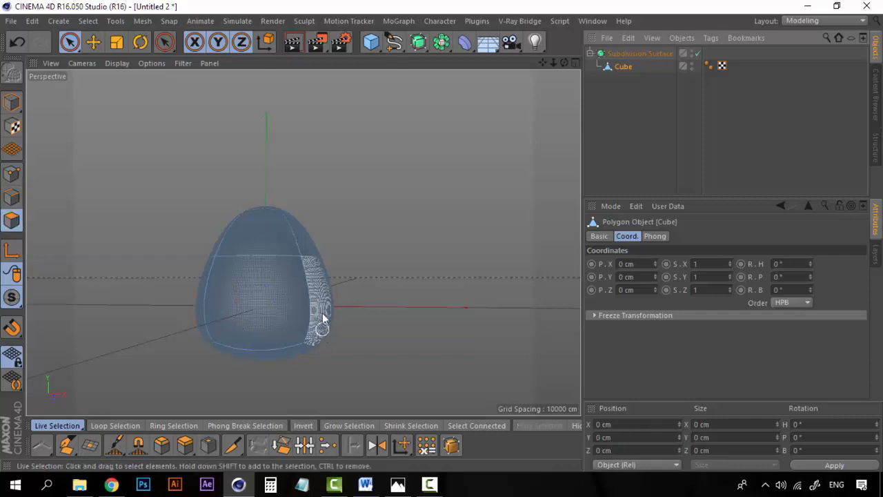
pyautogui.click(94, 43)
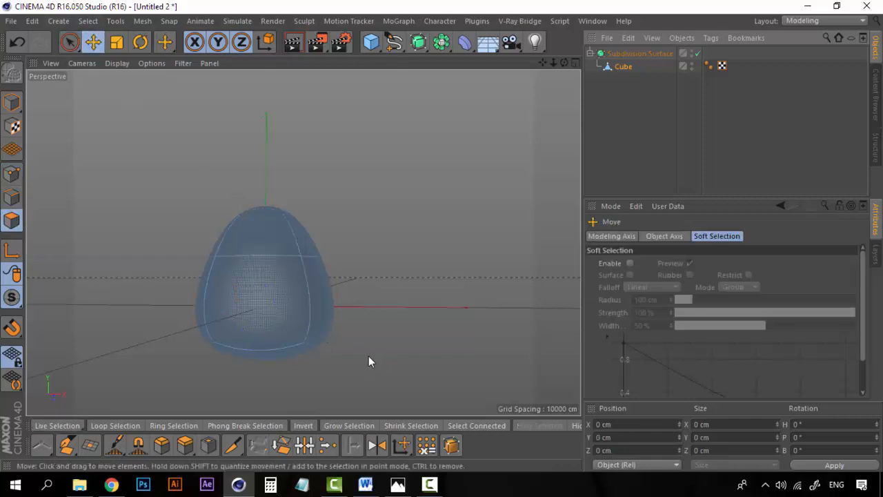
pyautogui.click(323, 324)
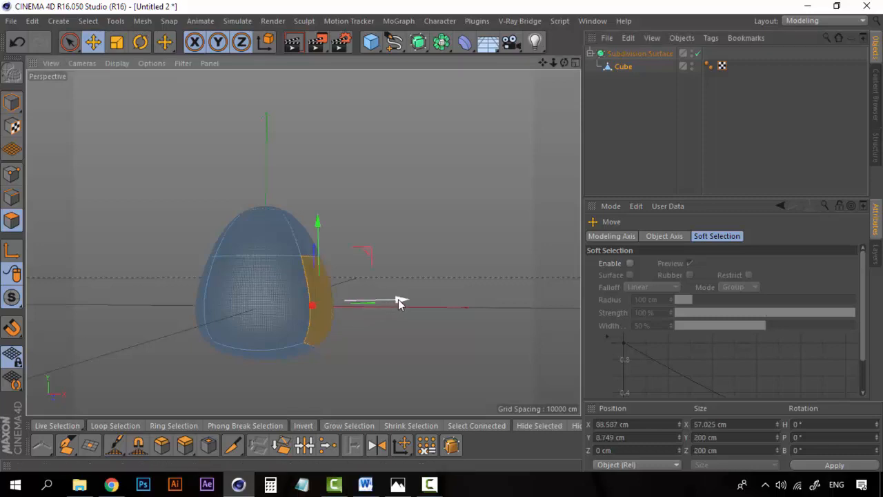
pyautogui.moveTo(400, 300); pyautogui.dragTo(411, 301)
# Step: Move the cube's lower -X side polygon outward to about X -105 cm
pyautogui.keyDown('alt'); pyautogui.moveTo(281, 308); pyautogui.dragTo(327, 310); pyautogui.keyUp('alt')
pyautogui.click(199, 321)
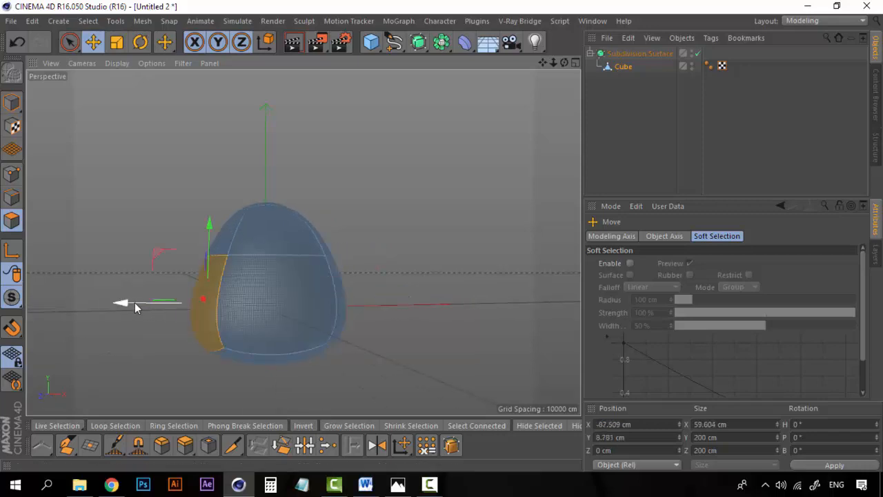
pyautogui.moveTo(135, 302); pyautogui.dragTo(119, 302)
# Step: Move the upper +X and -X side polygons inward to about X 49 cm and X -52 cm
pyautogui.keyDown('alt'); pyautogui.moveTo(316, 309); pyautogui.dragTo(288, 312); pyautogui.keyUp('alt')
pyautogui.moveTo(283, 223)
pyautogui.keyDown('alt'); pyautogui.mouseDown()
pyautogui.moveTo(286, 274)
pyautogui.moveTo(271, 229)
pyautogui.mouseUp(); pyautogui.keyUp('alt')
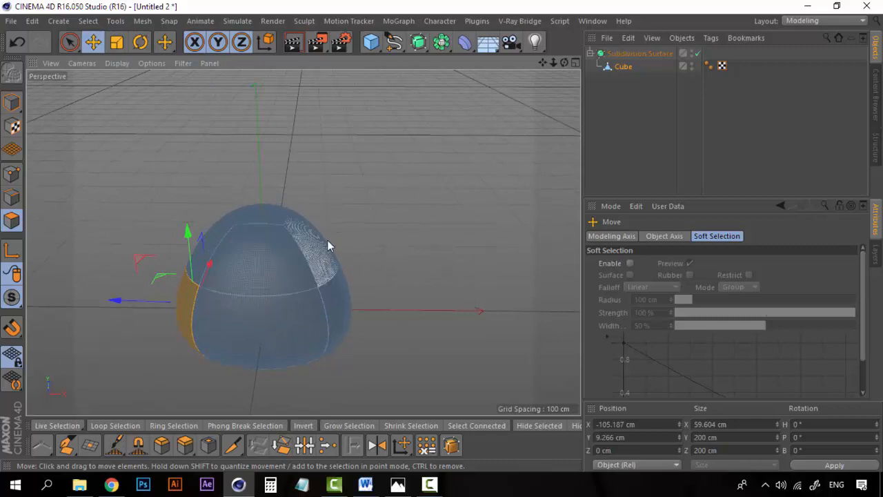
pyautogui.click(330, 271)
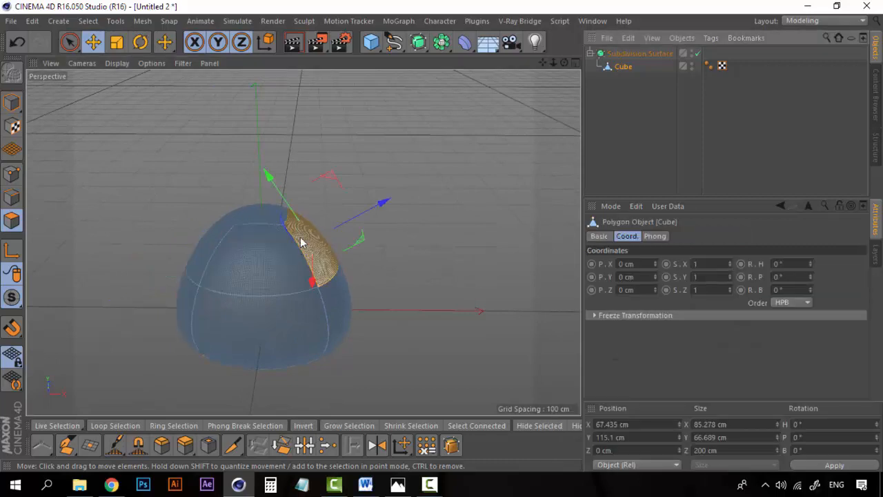
pyautogui.moveTo(382, 204); pyautogui.dragTo(362, 213)
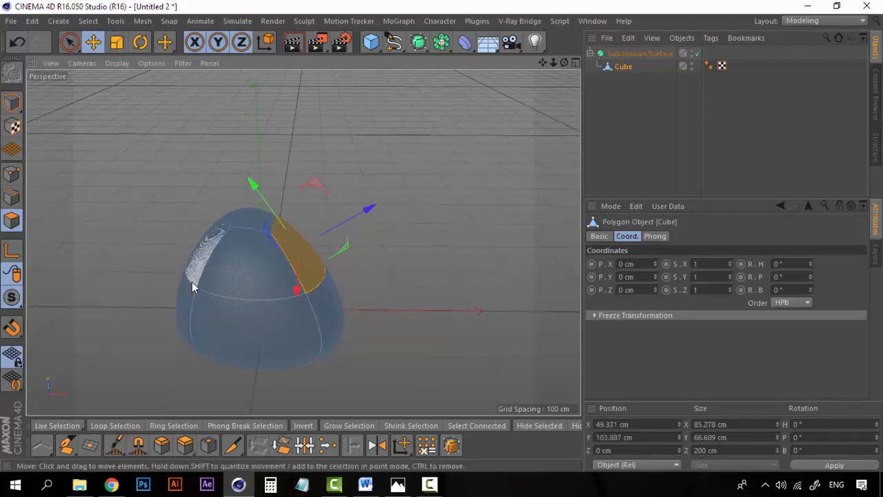
pyautogui.click(194, 267)
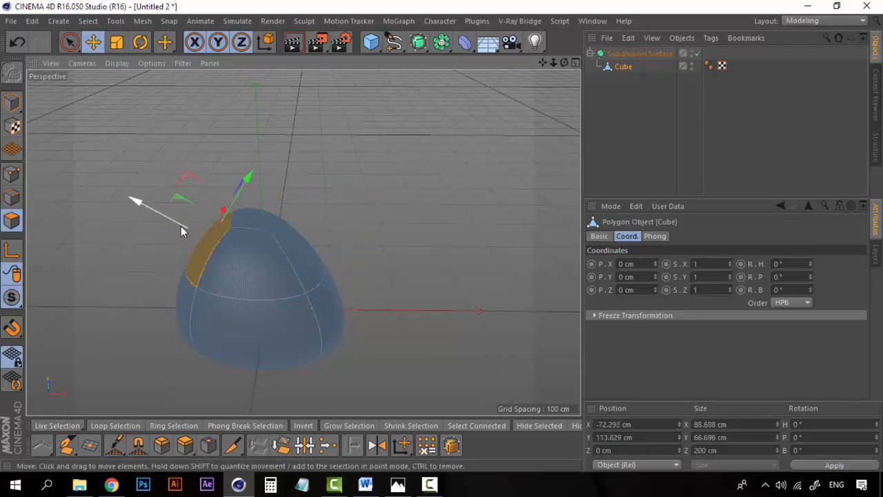
pyautogui.moveTo(147, 208); pyautogui.dragTo(163, 215)
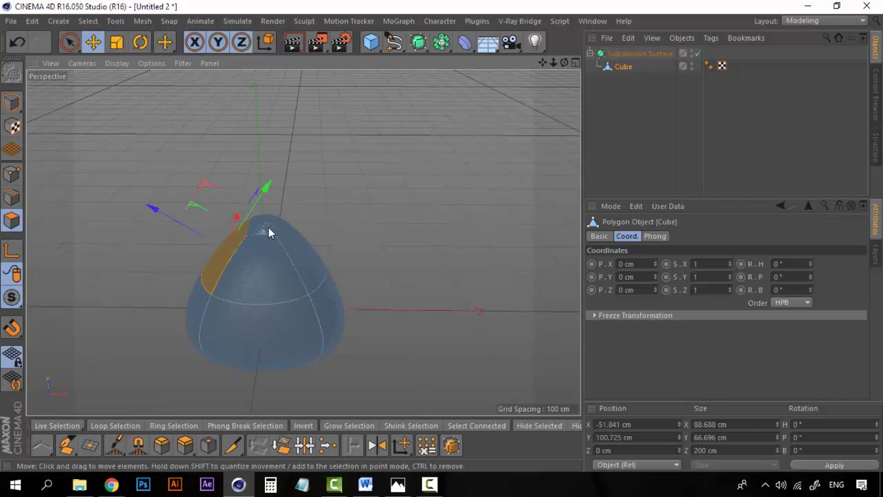
# Step: Select the cube's top polygon and scale it along X to about 135 cm wide
pyautogui.click(269, 232)
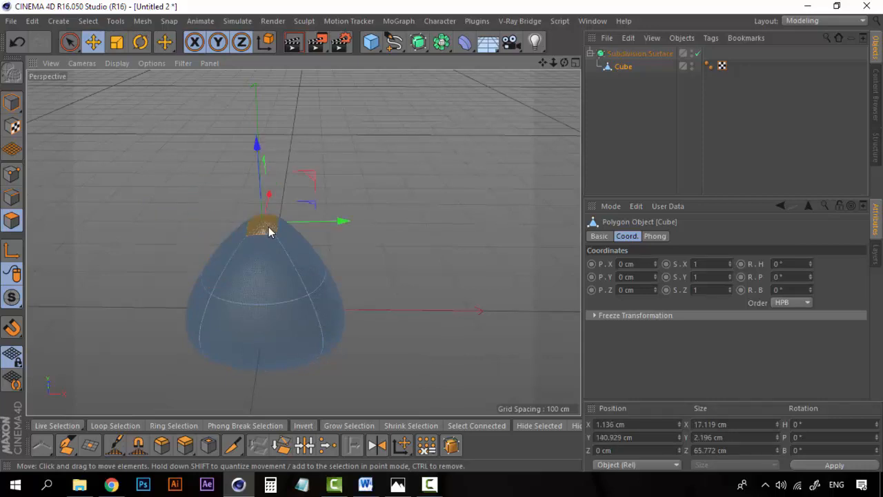
pyautogui.click(312, 262)
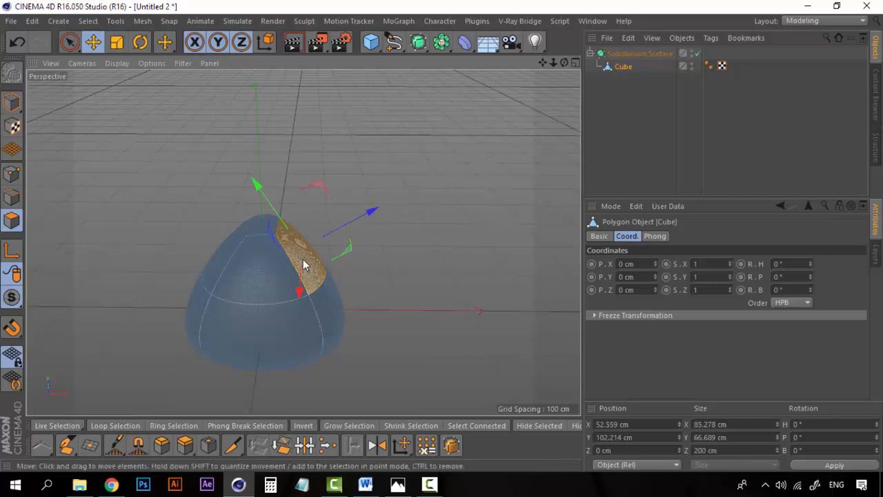
pyautogui.click(259, 234)
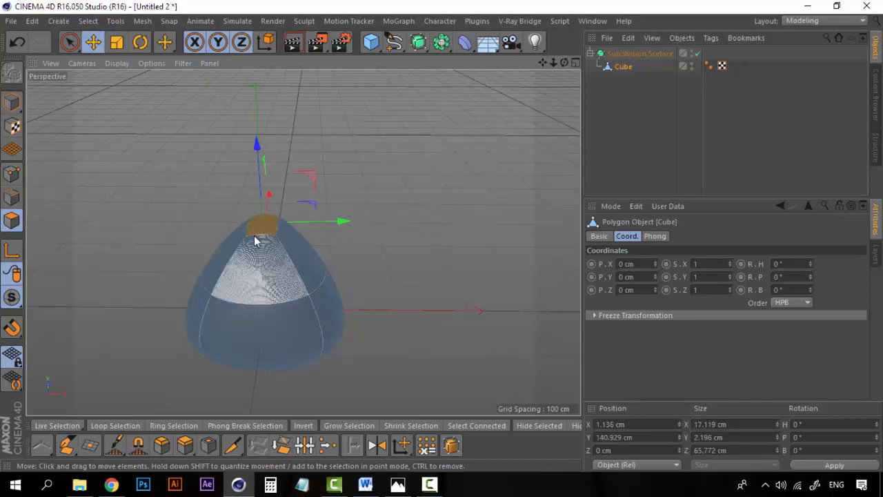
pyautogui.click(117, 42)
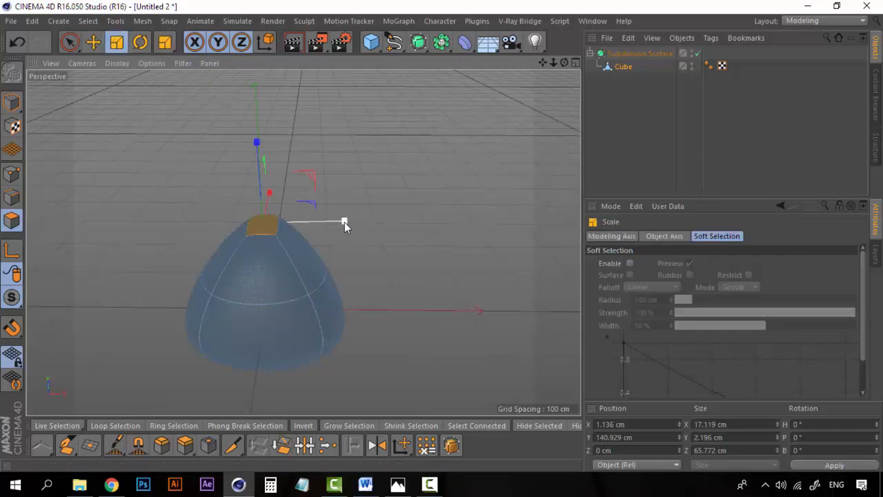
pyautogui.moveTo(345, 222); pyautogui.dragTo(880, 221)
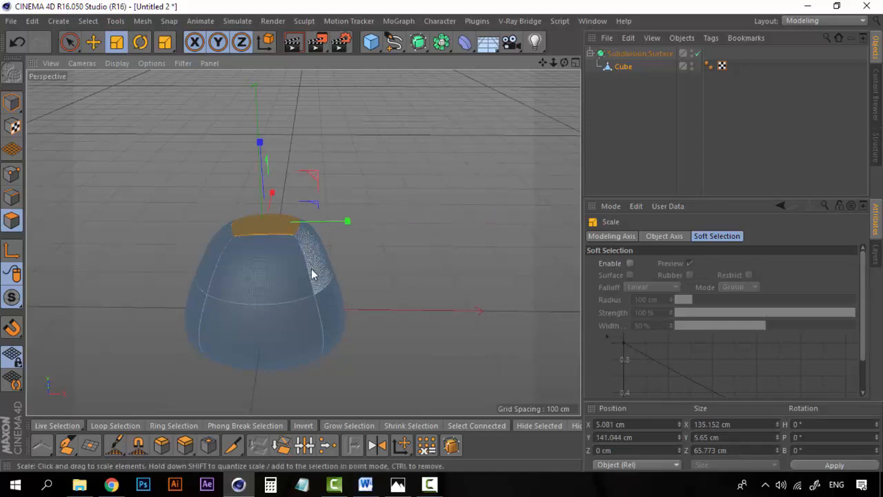
# Step: Pull the upper side polygons further in, to about X 47 cm and X -56 cm, and deselect the cube
pyautogui.press('e')
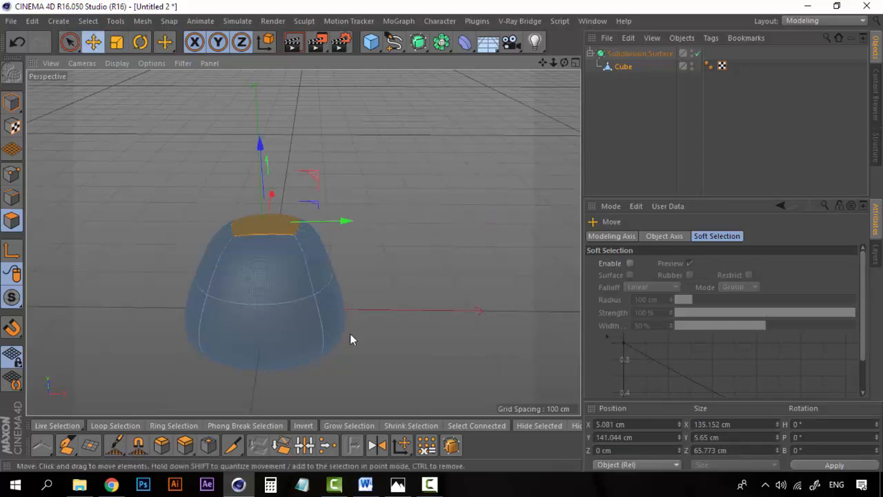
pyautogui.click(322, 269)
pyautogui.moveTo(338, 242); pyautogui.dragTo(373, 232)
pyautogui.moveTo(212, 250); pyautogui.dragTo(180, 235)
pyautogui.keyDown('alt'); pyautogui.moveTo(230, 292); pyautogui.dragTo(297, 254); pyautogui.keyUp('alt')
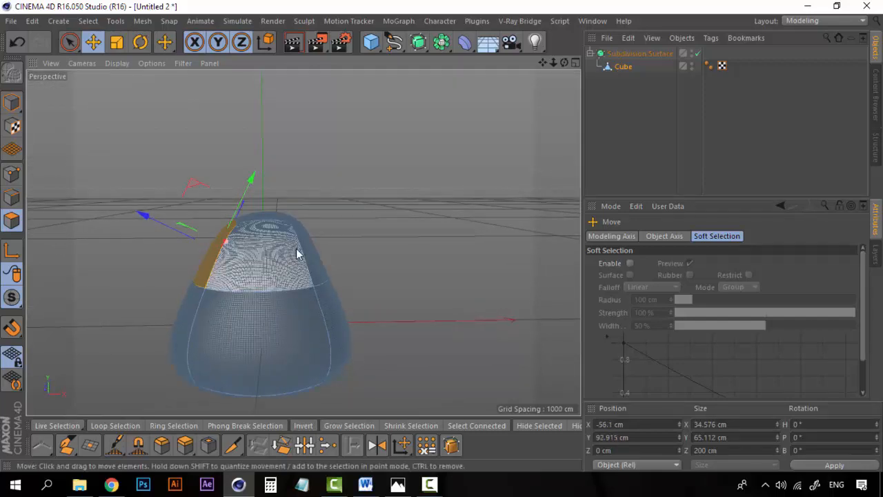
pyautogui.click(307, 253)
pyautogui.moveTo(379, 215); pyautogui.dragTo(374, 221)
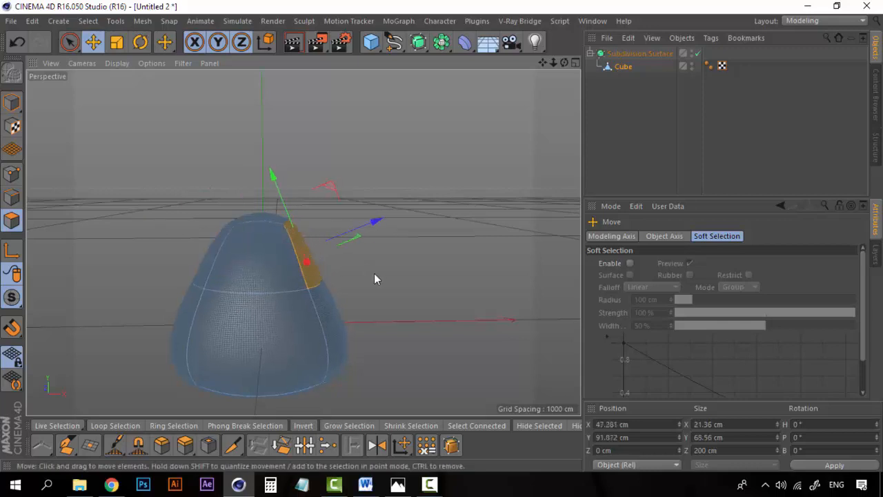
pyautogui.click(599, 148)
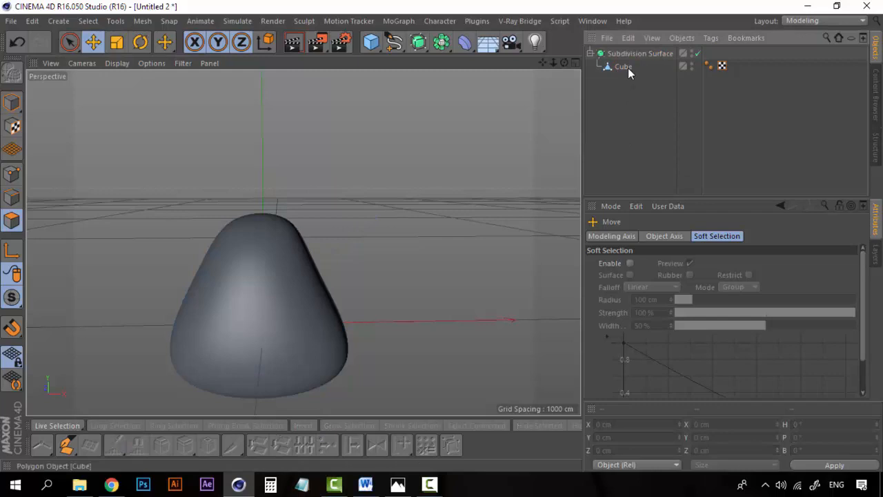
# Step: Set the cube's X scale to 0.79 to narrow the body, and deselect it
pyautogui.click(628, 67)
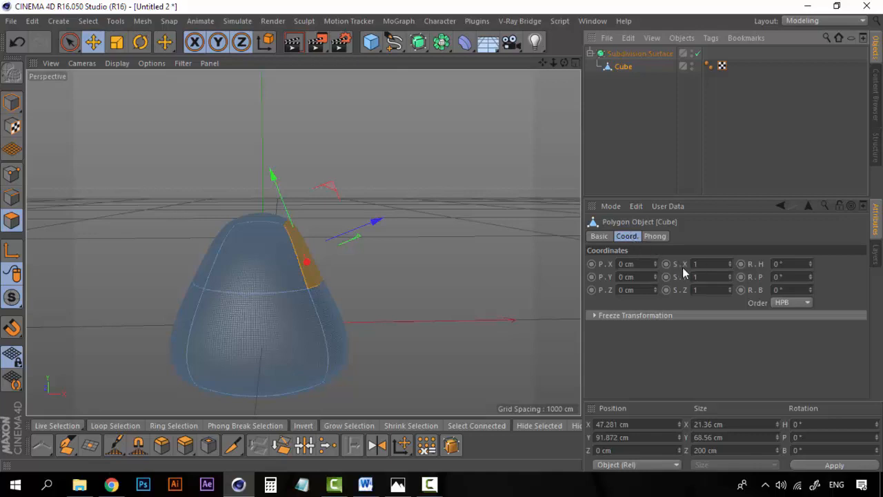
pyautogui.click(730, 266)
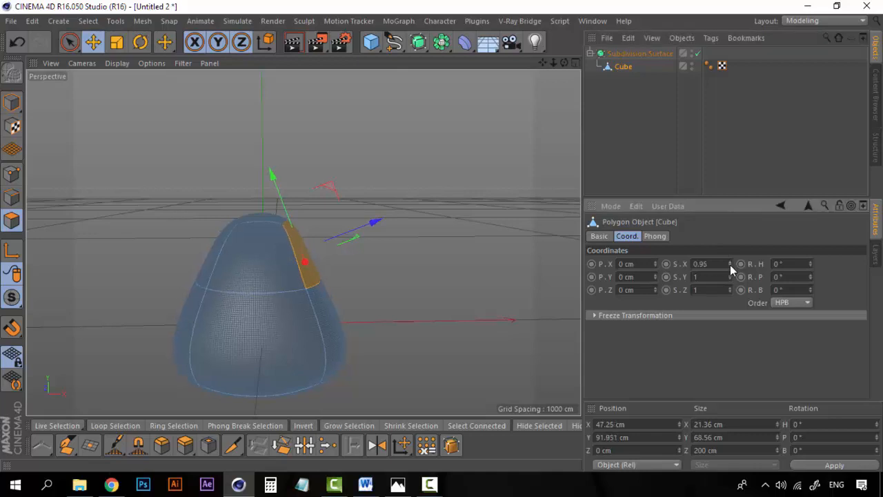
pyautogui.moveTo(730, 266); pyautogui.dragTo(731, 266)
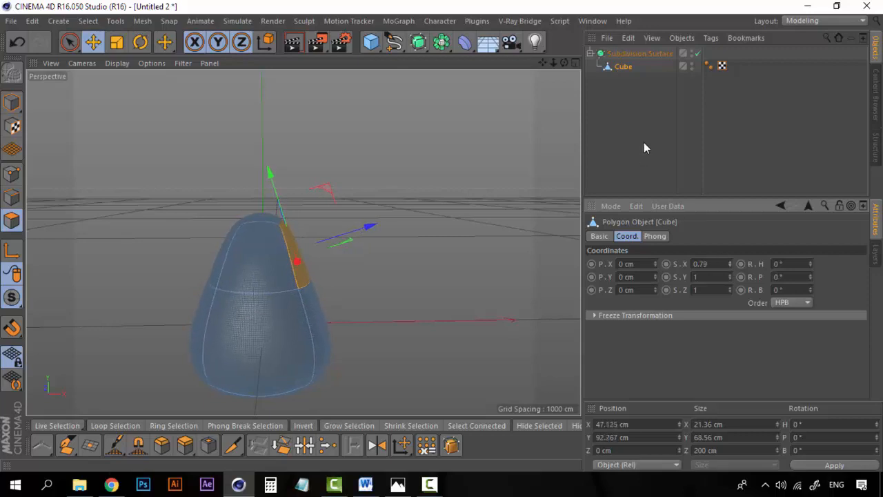
pyautogui.click(644, 141)
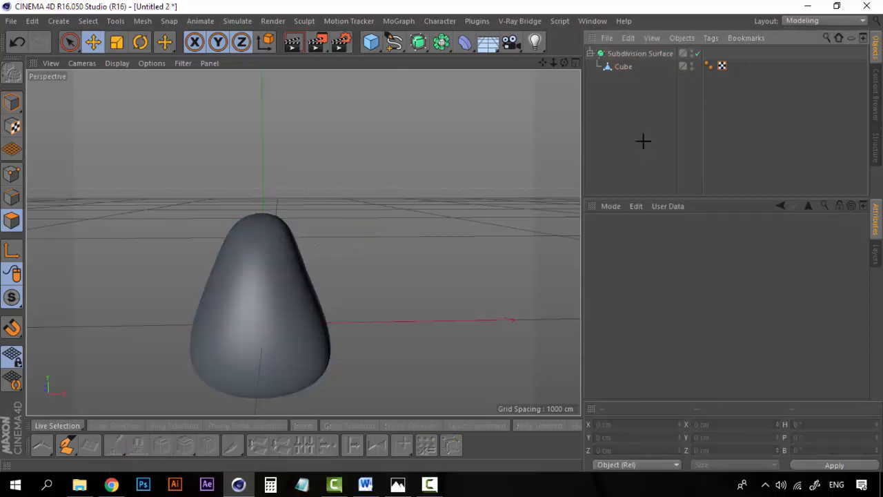
# Step: Widen the cube's top polygon along X to about 145 cm by scaling, and deselect the cube
pyautogui.click(628, 66)
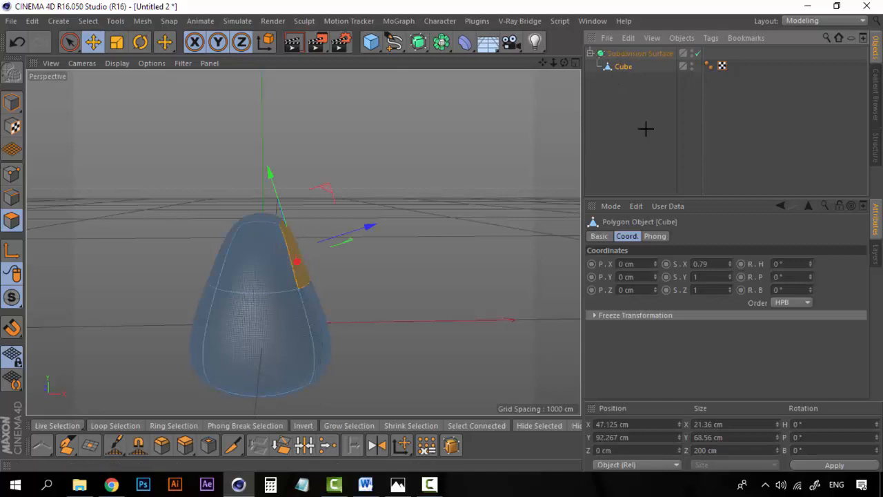
pyautogui.click(645, 129)
pyautogui.click(624, 66)
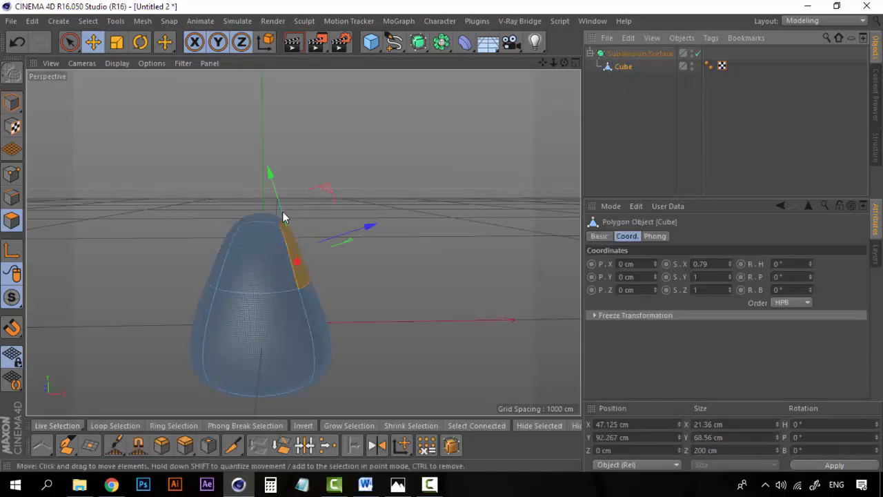
pyautogui.click(263, 222)
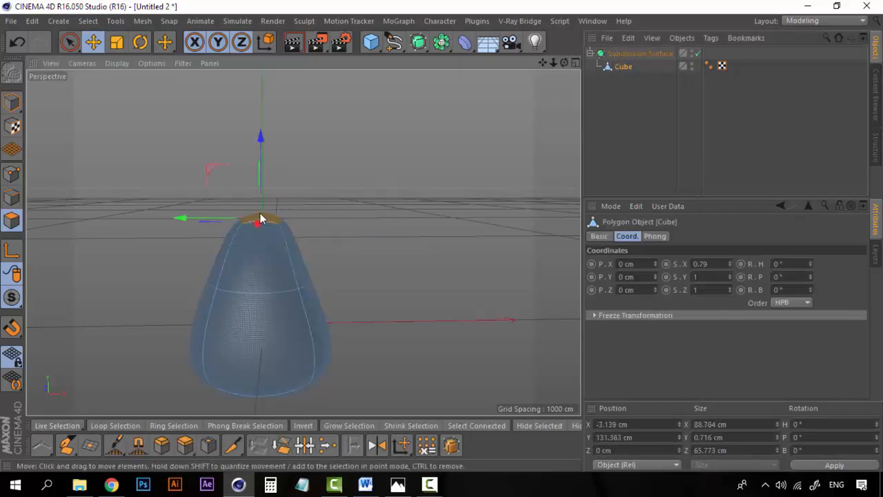
pyautogui.press('t')
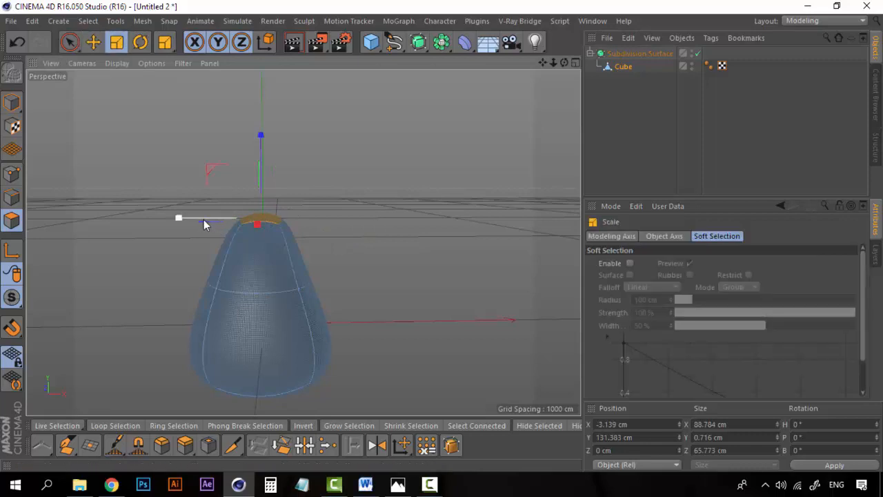
pyautogui.moveTo(204, 220); pyautogui.dragTo(178, 225)
pyautogui.click(630, 80)
pyautogui.click(628, 70)
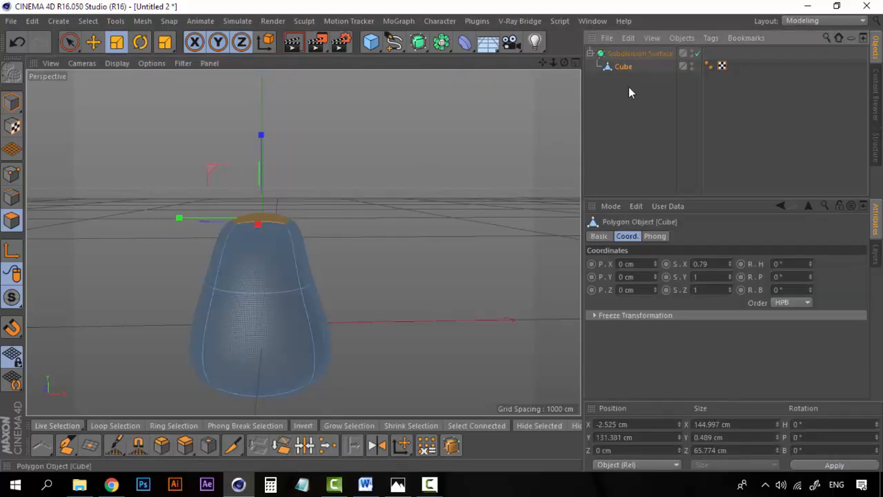
pyautogui.click(628, 108)
# Step: Set the cube's Z scale to 0.8 to make the body thinner from front to back
pyautogui.moveTo(343, 323)
pyautogui.keyDown('alt'); pyautogui.mouseDown()
pyautogui.moveTo(301, 289)
pyautogui.moveTo(131, 287)
pyautogui.moveTo(347, 286)
pyautogui.moveTo(484, 265)
pyautogui.moveTo(207, 270)
pyautogui.moveTo(325, 280)
pyautogui.moveTo(155, 276)
pyautogui.mouseUp(); pyautogui.keyUp('alt')
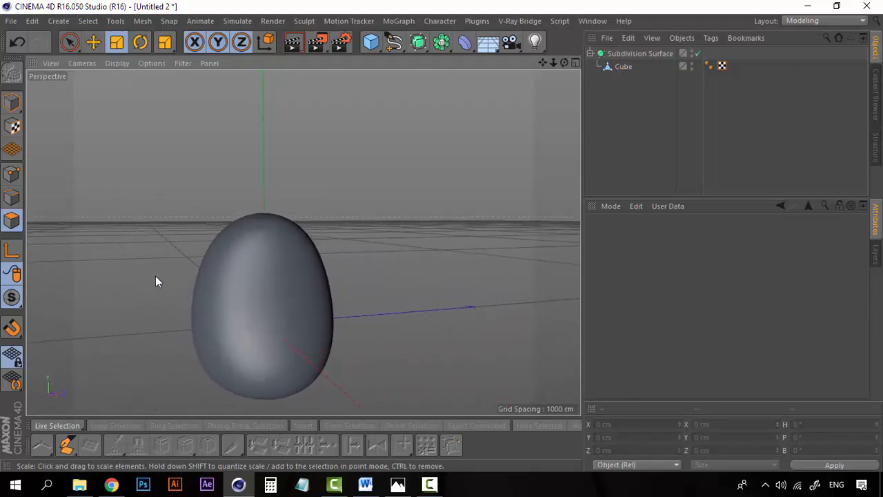
pyautogui.click(624, 67)
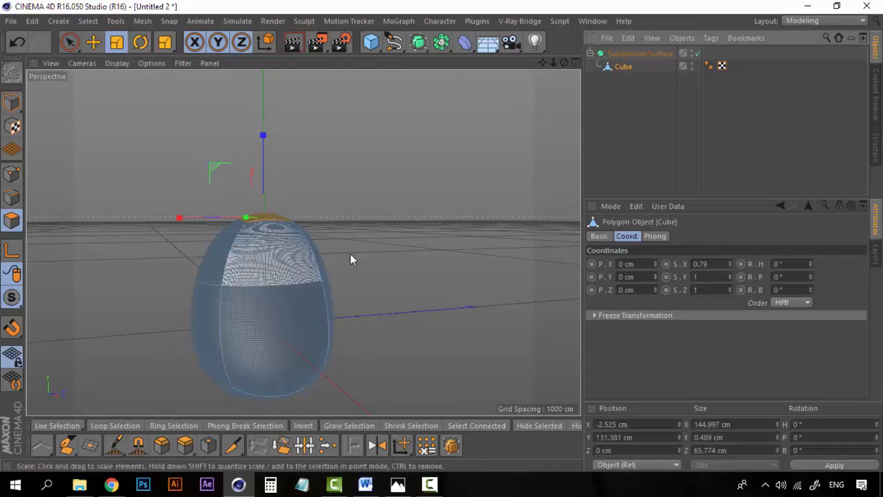
pyautogui.keyDown('alt'); pyautogui.moveTo(245, 280); pyautogui.dragTo(282, 322); pyautogui.keyUp('alt')
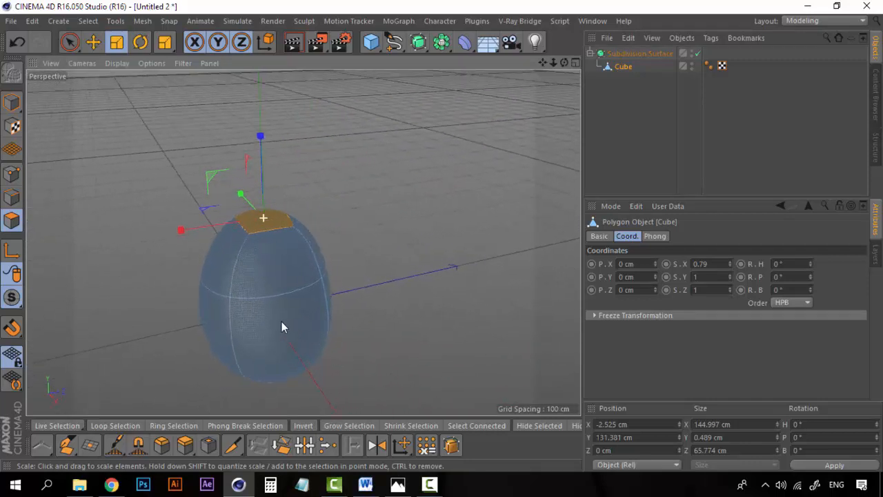
pyautogui.doubleClick(715, 277)
pyautogui.moveTo(732, 289); pyautogui.dragTo(729, 312)
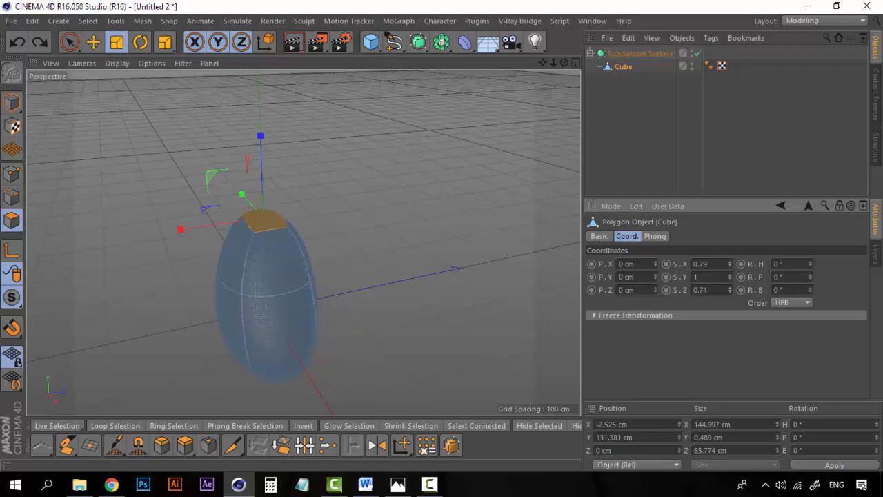
pyautogui.moveTo(730, 290); pyautogui.dragTo(729, 289)
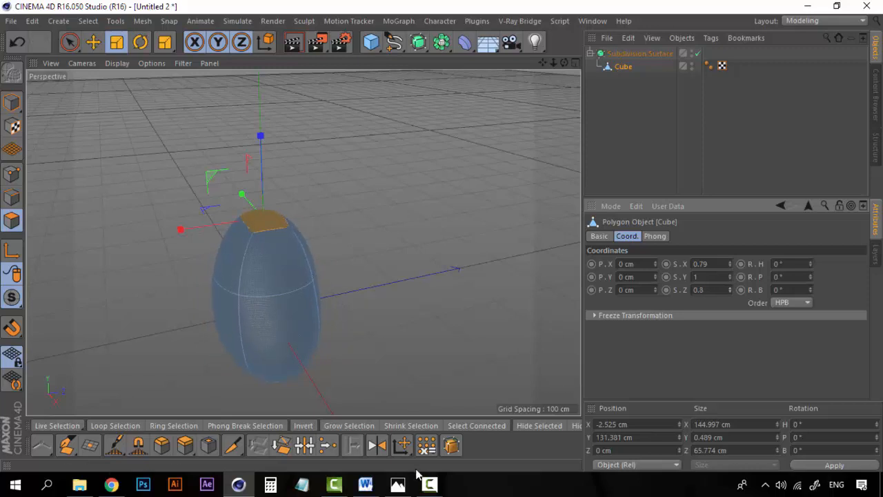
# Step: Check the monster's body shape in the reference image in Photos, then deselect the cube and inspect the smoothed body from several angles
pyautogui.click(399, 483)
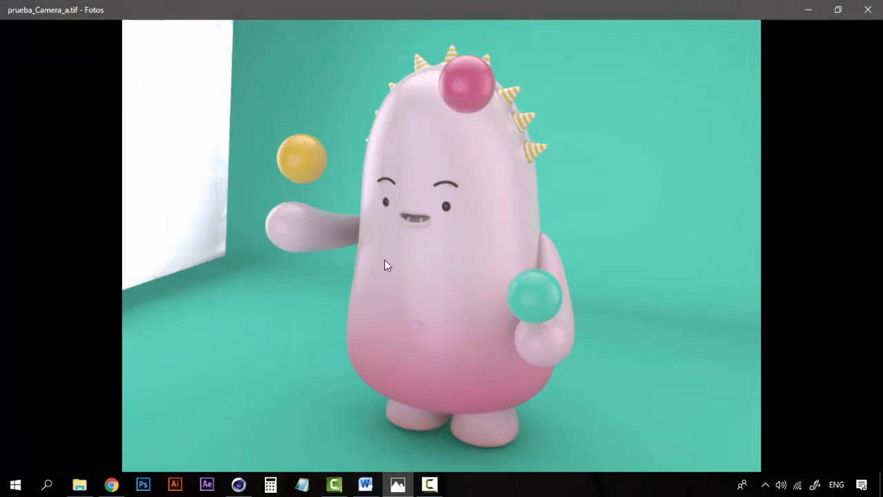
pyautogui.click(810, 9)
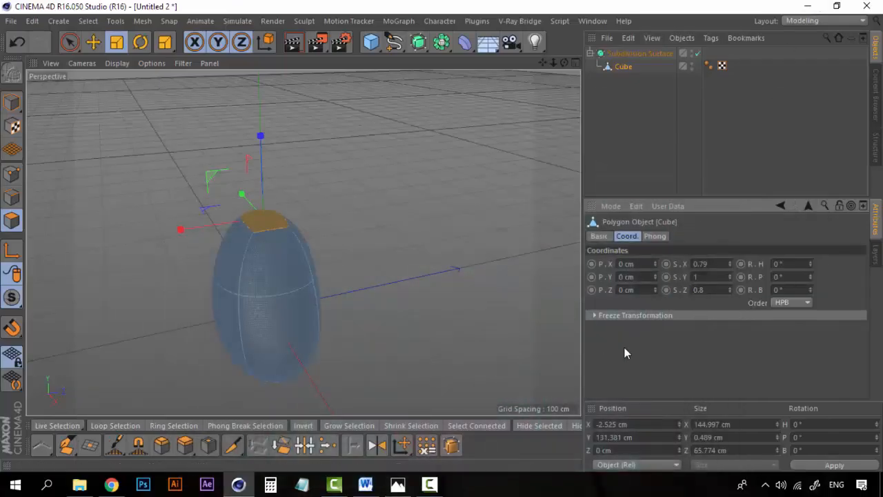
pyautogui.keyDown('alt'); pyautogui.moveTo(322, 338); pyautogui.dragTo(406, 221); pyautogui.keyUp('alt')
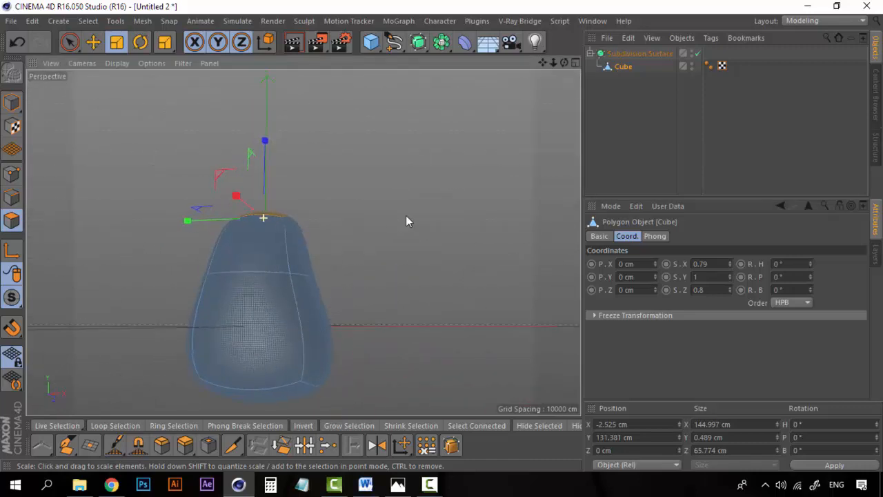
pyautogui.click(616, 174)
pyautogui.keyDown('alt'); pyautogui.moveTo(428, 259); pyautogui.dragTo(351, 298); pyautogui.keyUp('alt')
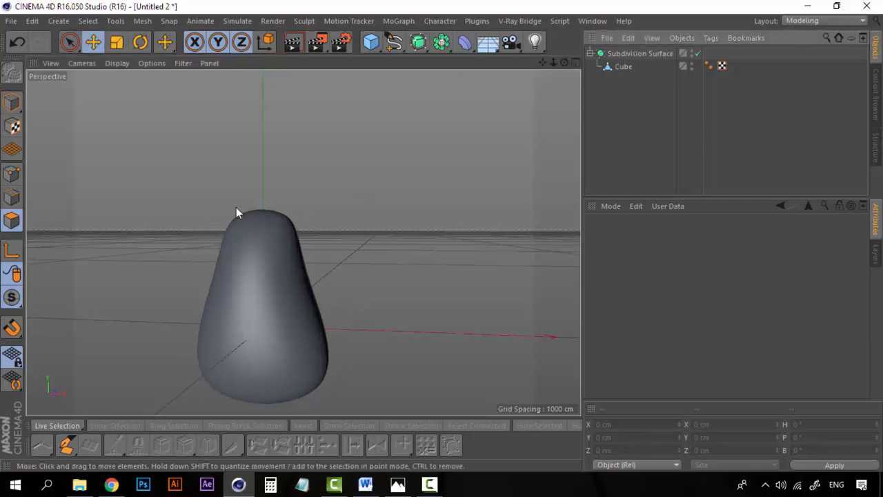
pyautogui.click(616, 70)
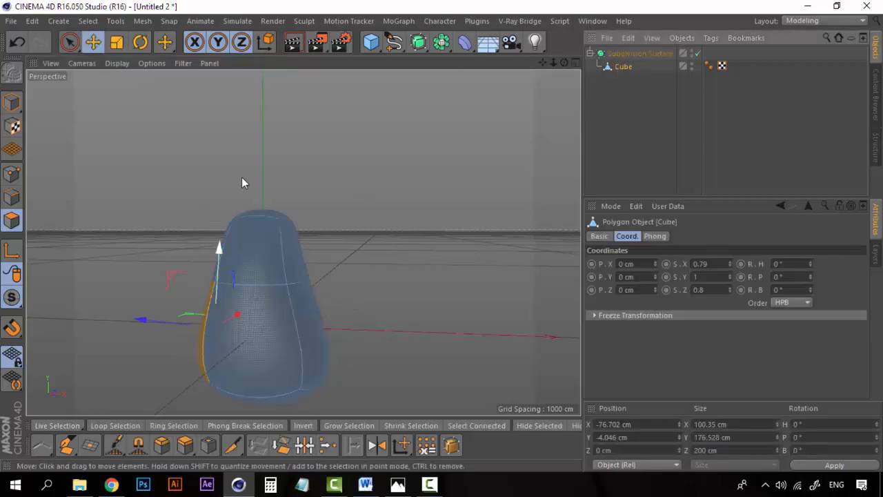
pyautogui.click(617, 116)
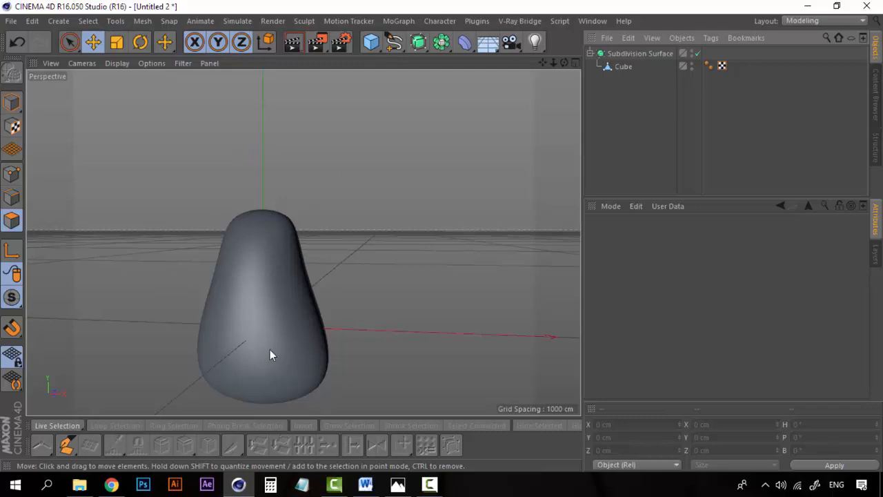
pyautogui.keyDown('alt'); pyautogui.moveTo(269, 330); pyautogui.dragTo(215, 324); pyautogui.keyUp('alt')
pyautogui.scroll(2, 277, 311)
pyautogui.keyDown('alt'); pyautogui.moveTo(278, 313); pyautogui.dragTo(266, 321); pyautogui.keyUp('alt')
pyautogui.scroll(-1, 266, 321)
# Step: Compare the front silhouette of the modeled body with the pink monster in the Photos reference image again
pyautogui.click(409, 486)
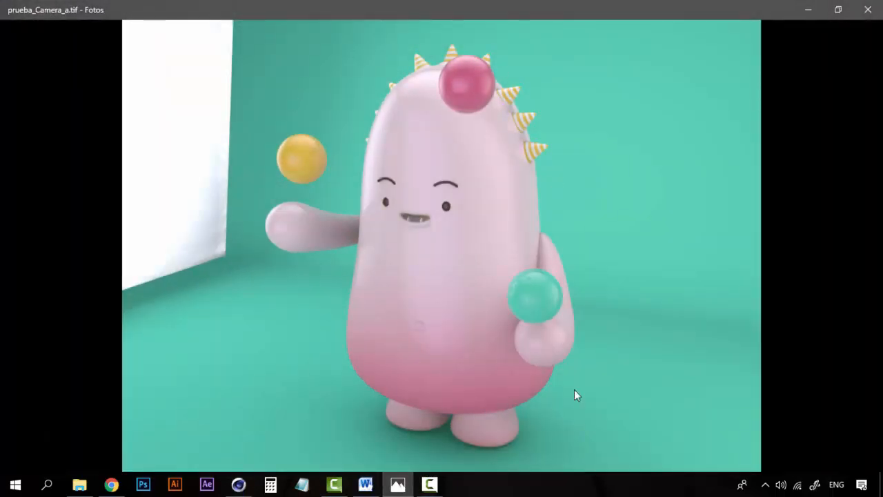
pyautogui.click(806, 10)
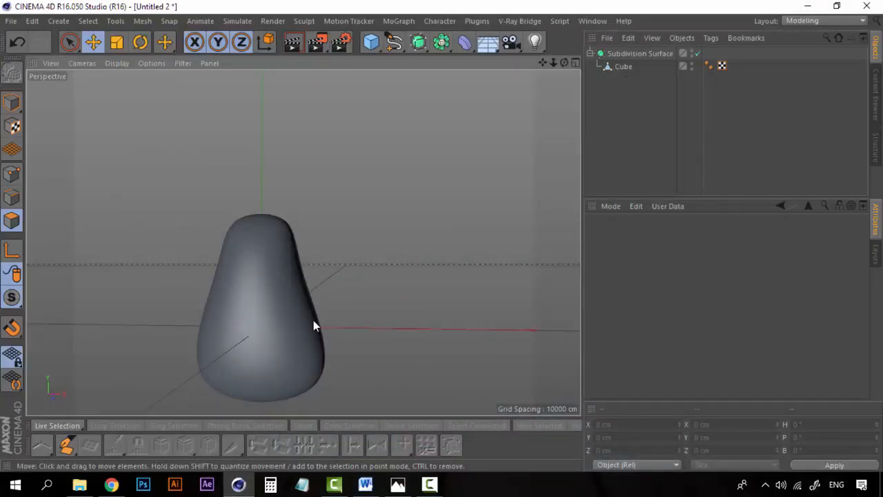
pyautogui.moveTo(313, 321)
pyautogui.keyDown('alt'); pyautogui.mouseDown()
pyautogui.moveTo(266, 325)
pyautogui.moveTo(273, 325)
pyautogui.moveTo(260, 312)
pyautogui.moveTo(256, 320)
pyautogui.moveTo(296, 325)
pyautogui.mouseUp(); pyautogui.keyUp('alt')
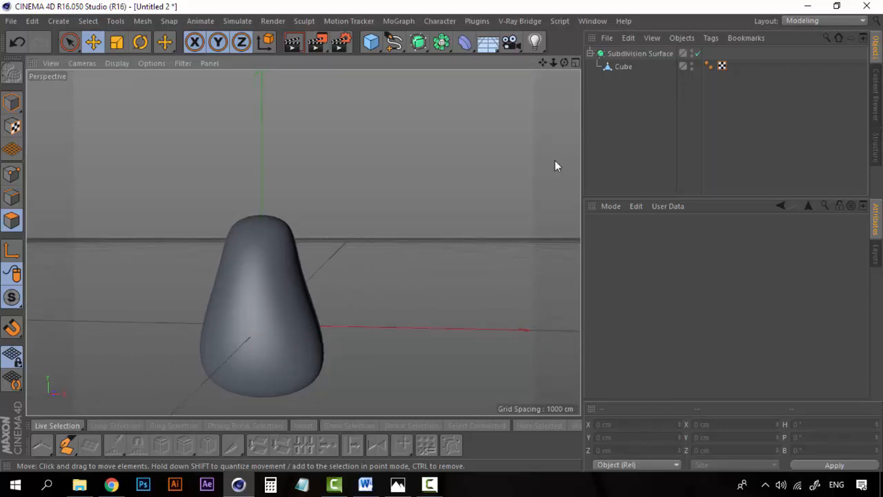
pyautogui.click(398, 485)
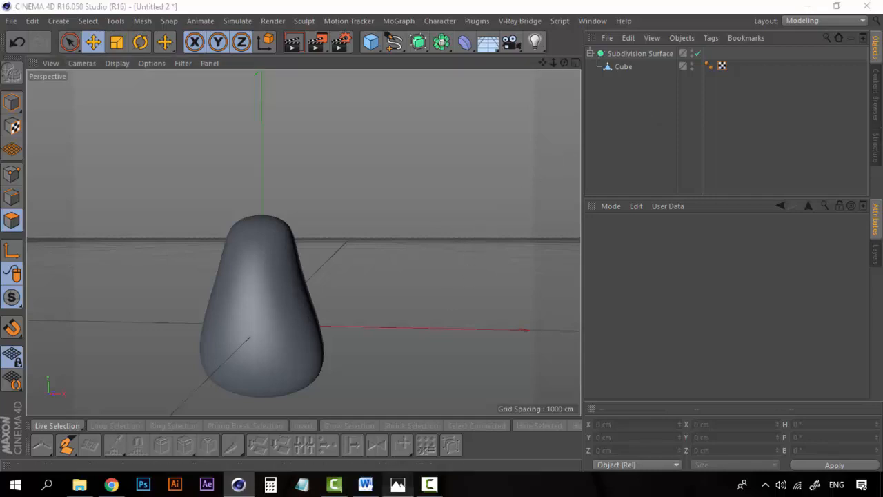
pyautogui.click(808, 14)
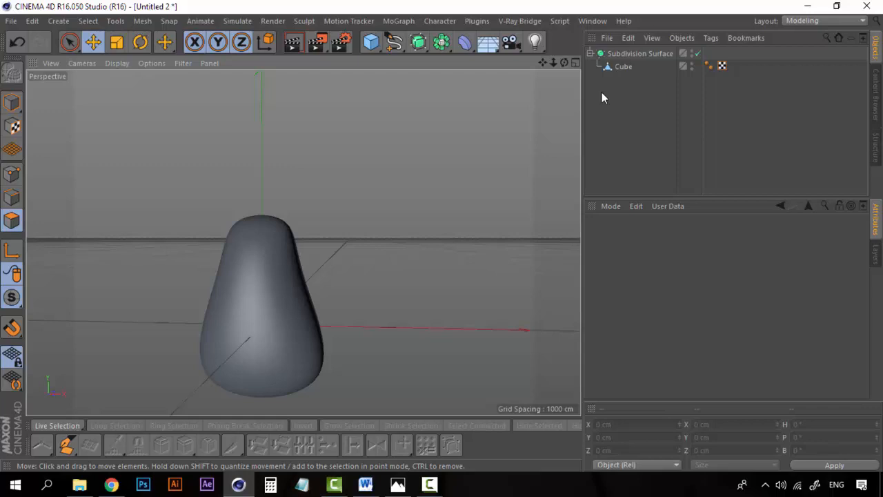
pyautogui.click(614, 54)
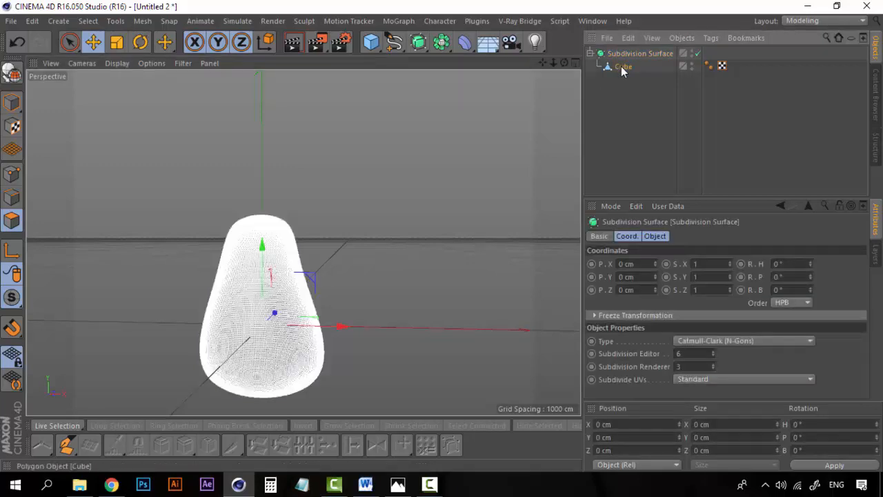
pyautogui.click(622, 67)
pyautogui.click(640, 99)
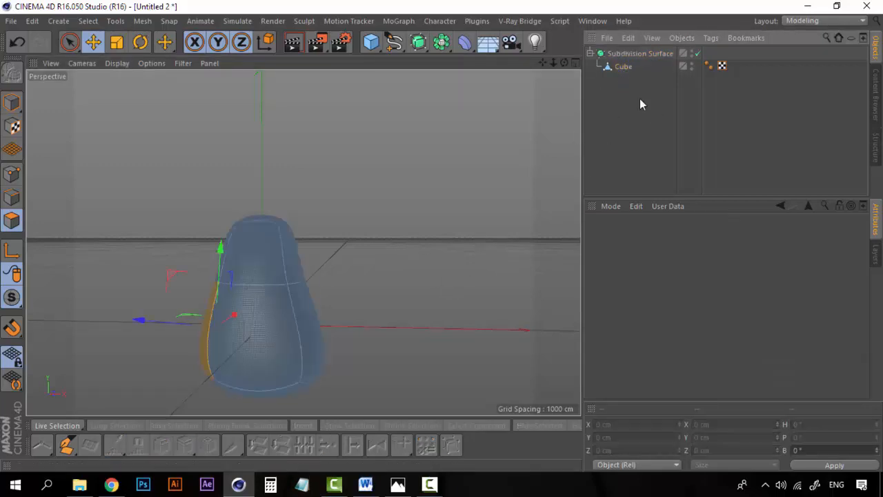
pyautogui.click(636, 53)
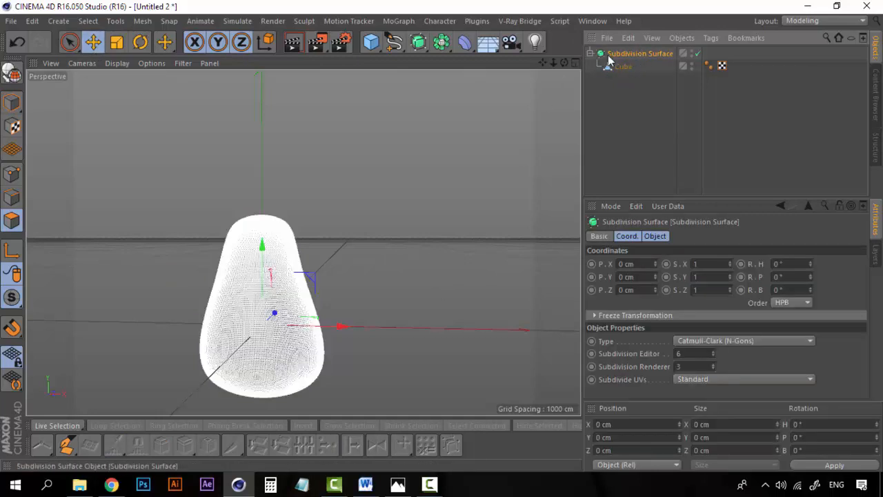
pyautogui.click(631, 103)
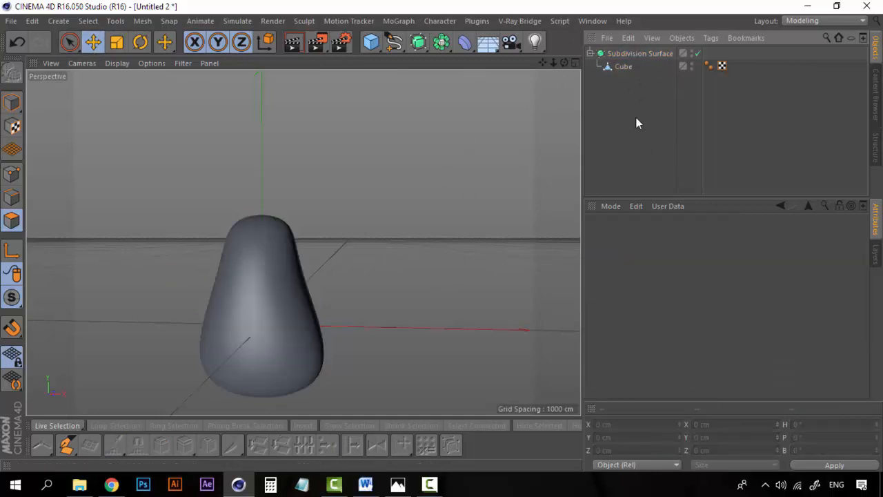